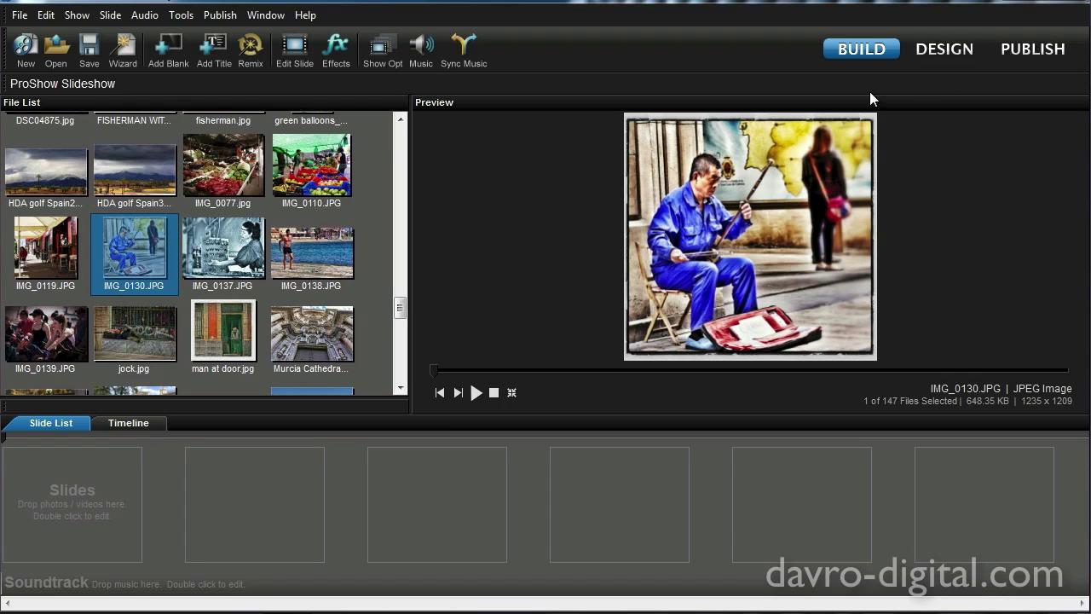
Review the show-wide background settings and close them
drag(135, 245, 133, 244)
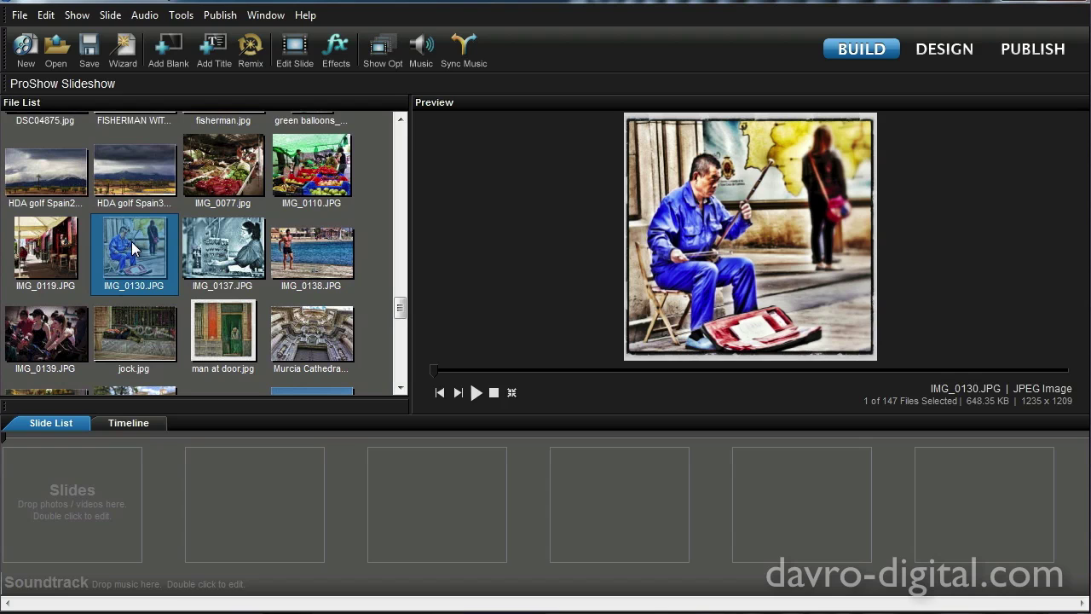
click(76, 16)
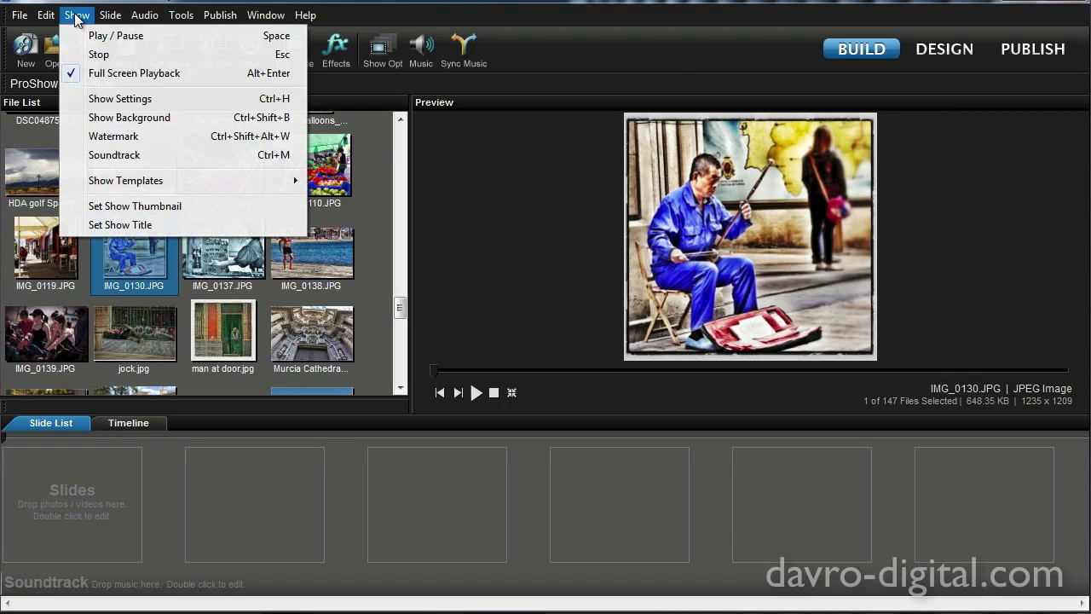
click(106, 118)
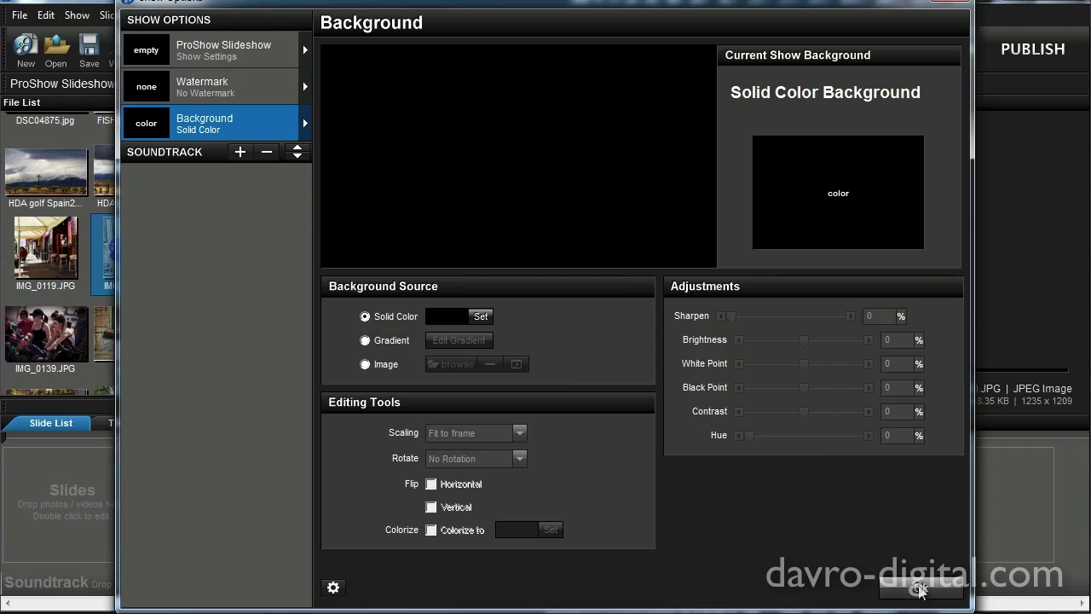
click(883, 585)
Add IMG_0130.JPG and IMG_0119.JPG to the slide list as slides 1 and 2
drag(135, 241, 94, 496)
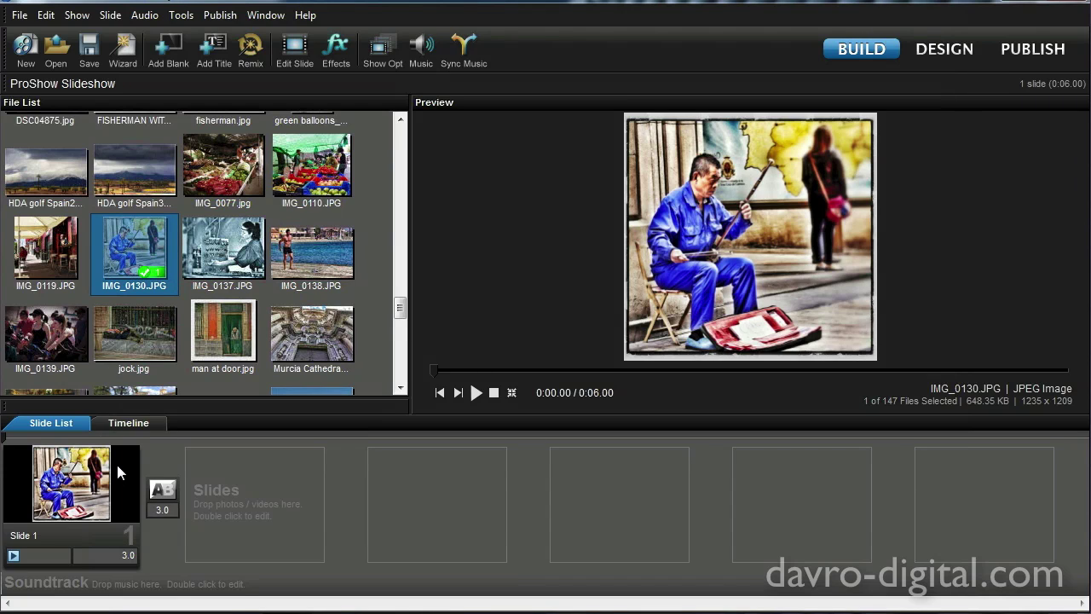
click(117, 465)
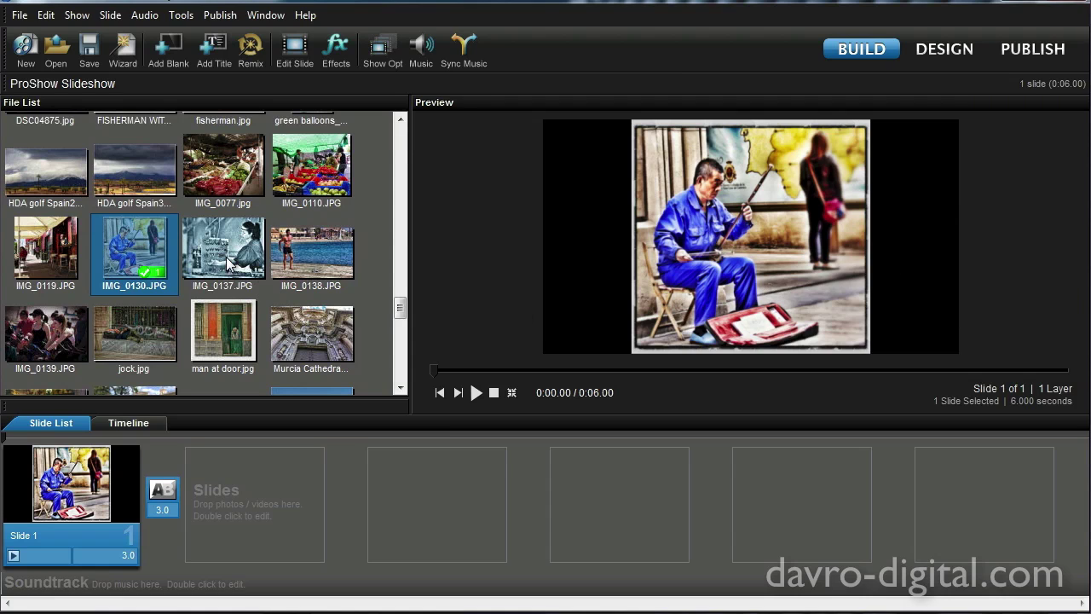
mouse_move(54, 246)
mouse_down()
mouse_move(40, 246)
mouse_move(237, 389)
mouse_move(254, 497)
mouse_up()
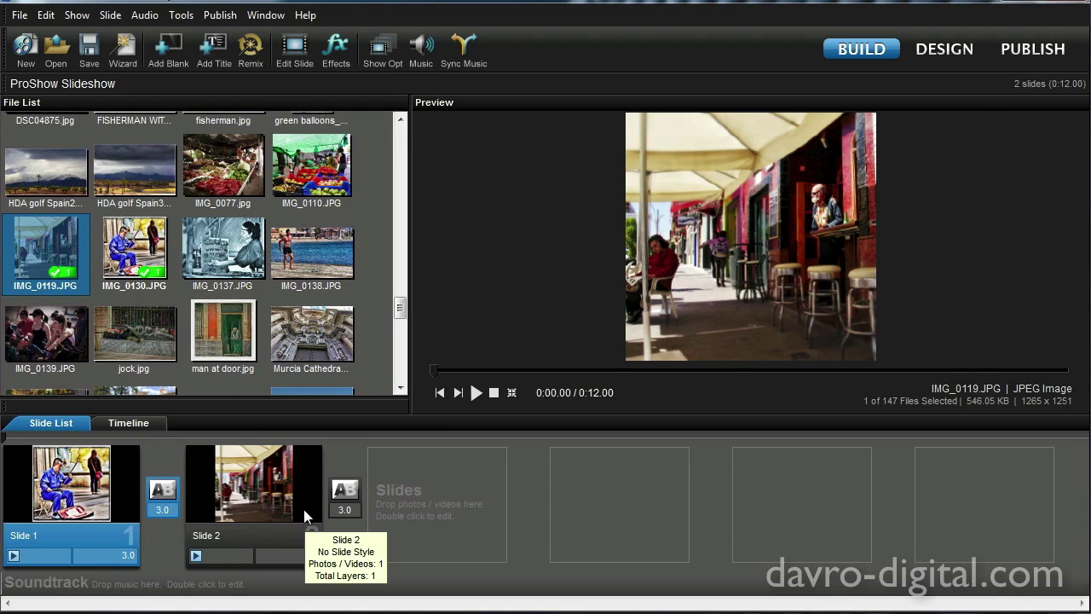
From slide 1's background options, set the default show background to solid grey, RGB 174, 174, 174
double_click(75, 490)
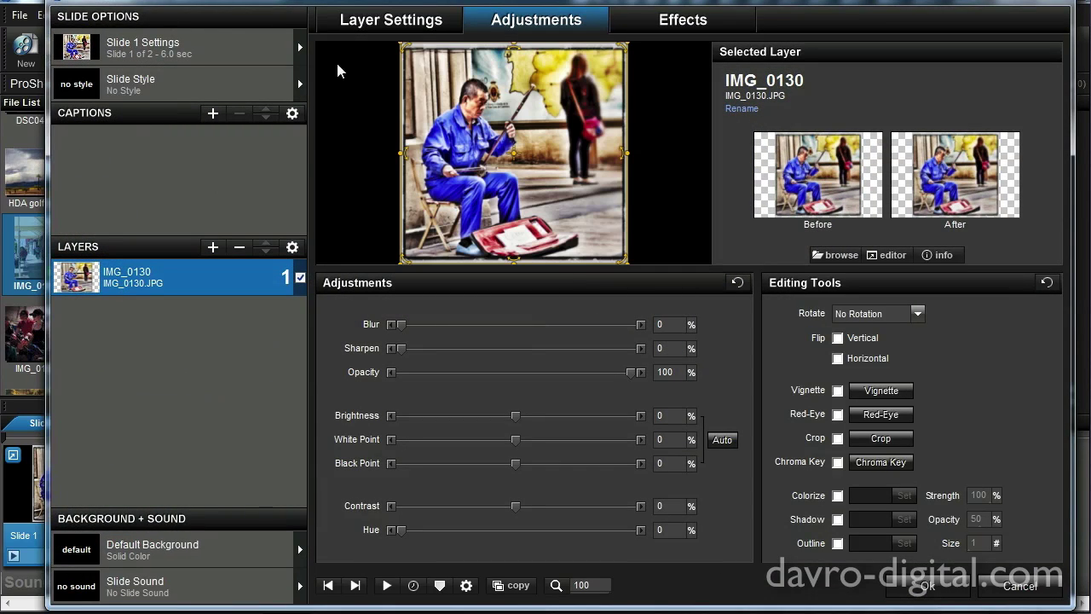
click(682, 25)
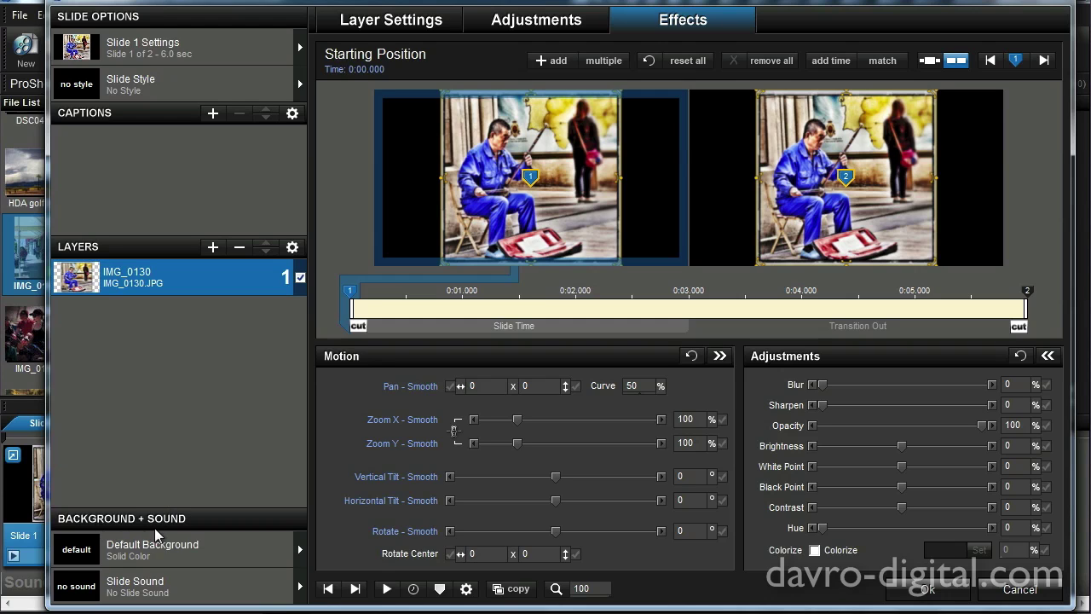
click(126, 545)
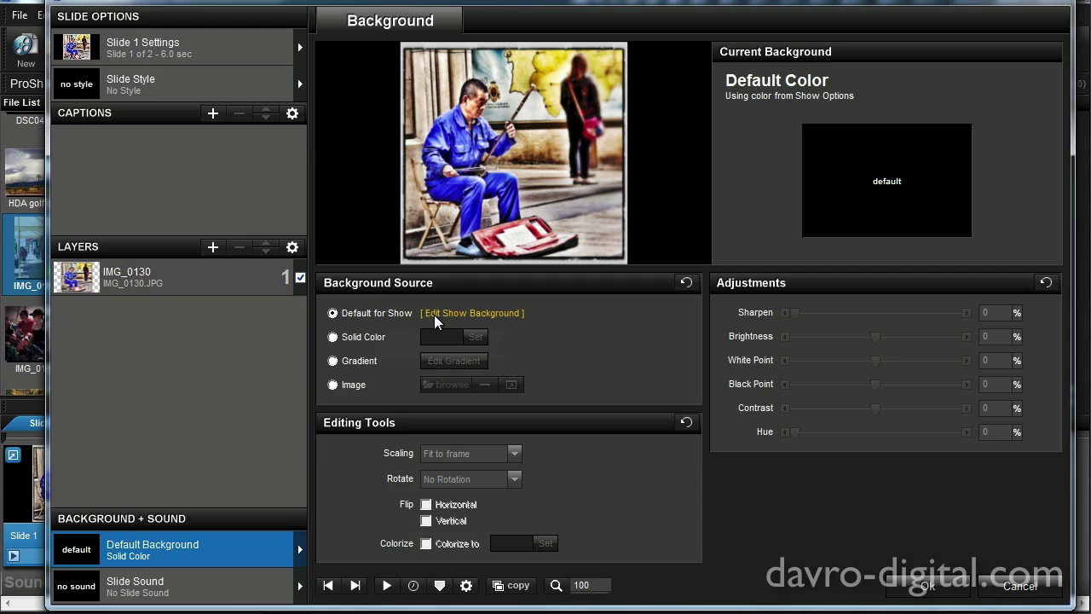
click(459, 313)
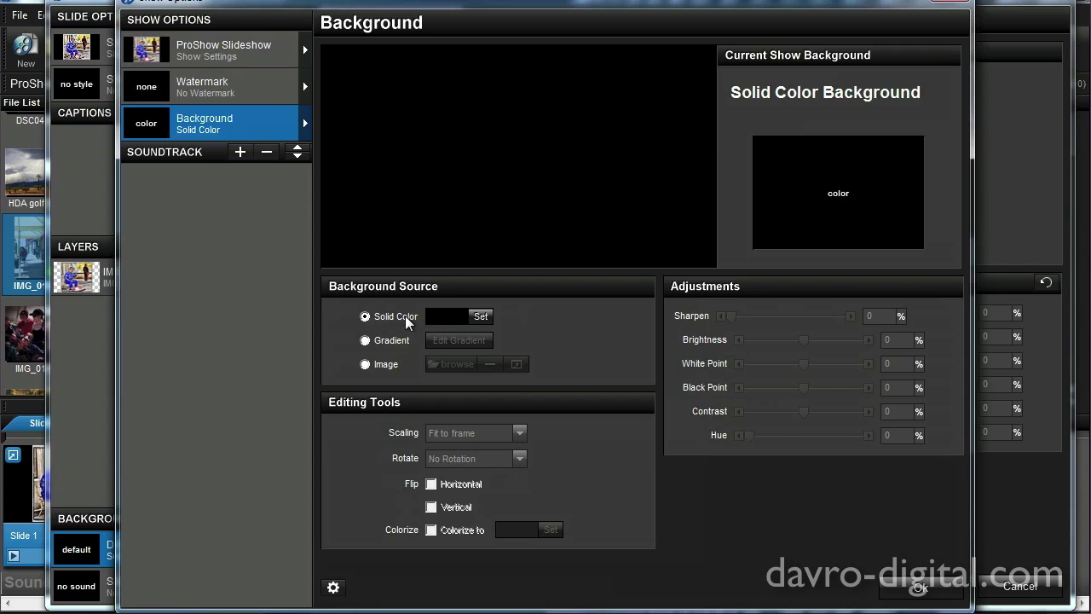
click(484, 320)
drag(479, 386, 460, 353)
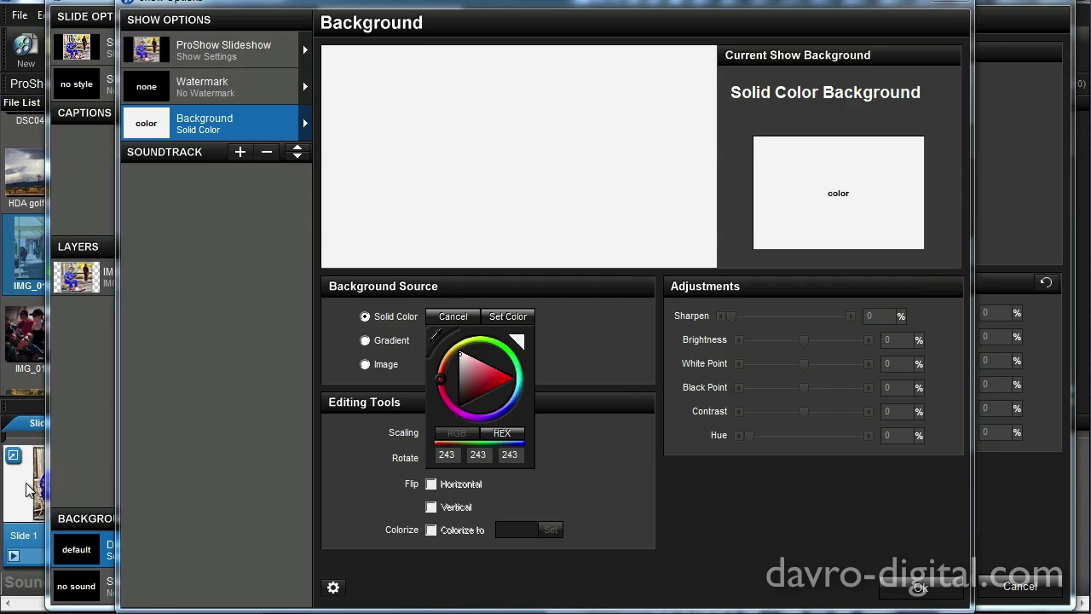
click(461, 361)
drag(458, 361, 457, 375)
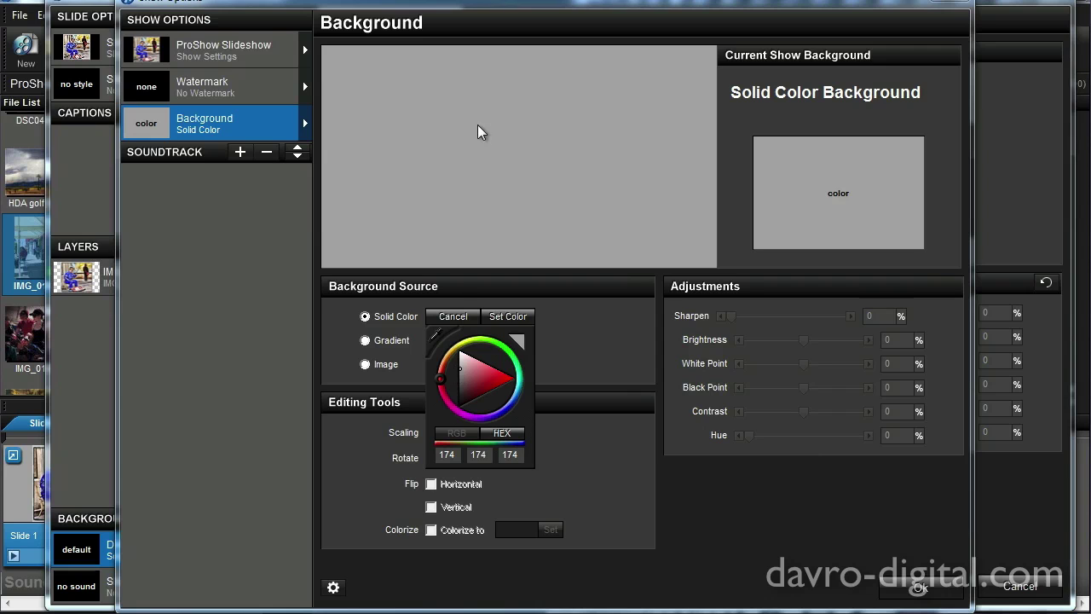
click(504, 317)
click(904, 586)
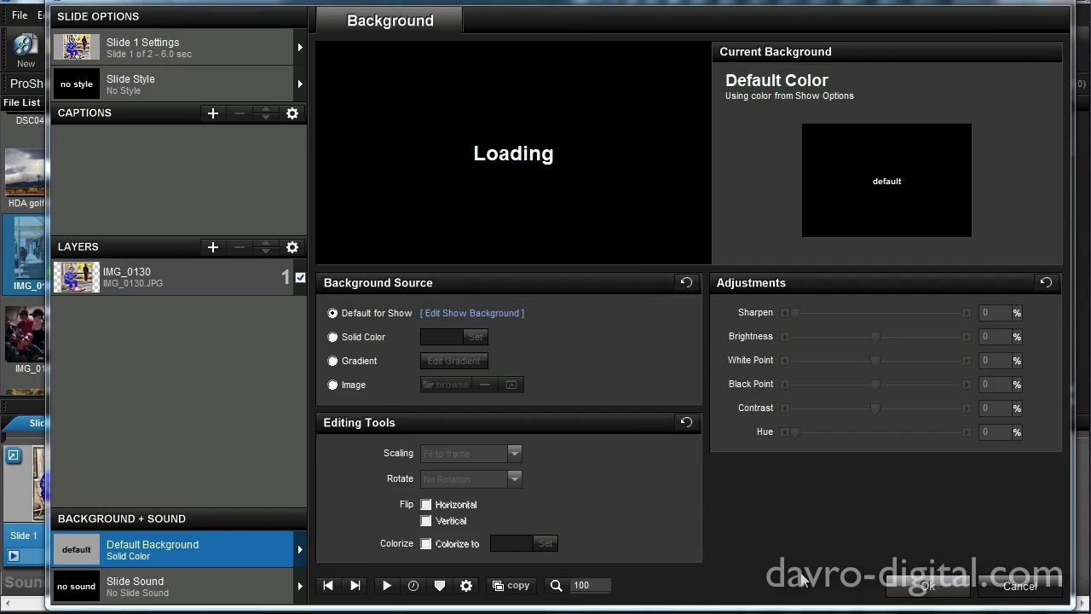
click(911, 588)
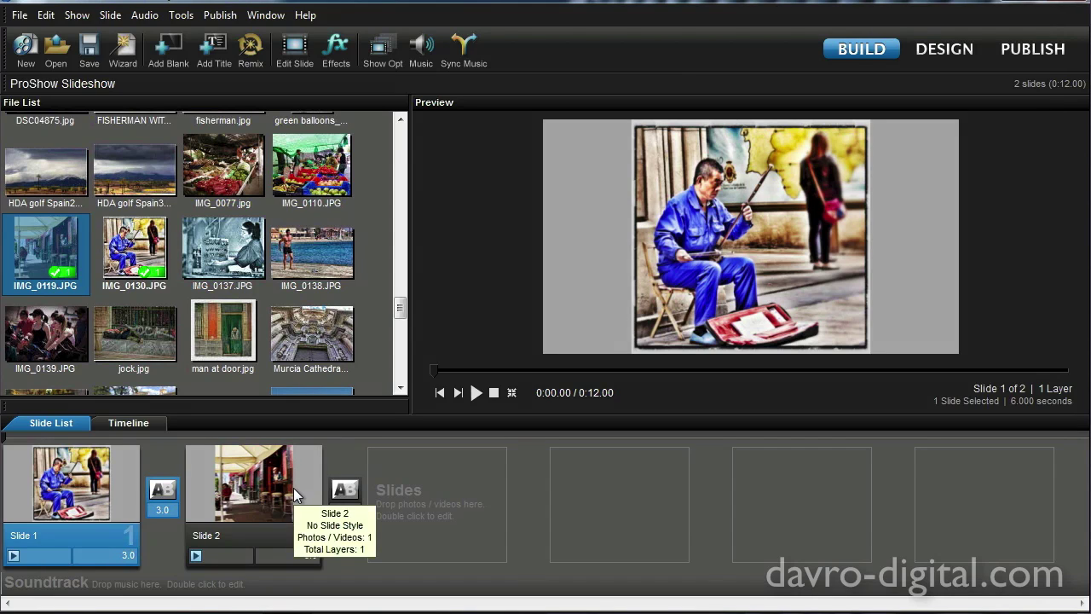
Add IMG_0137.JPG to the slide list as slide 3, and preview slides 3 and 1
mouse_move(224, 250)
mouse_down()
mouse_move(424, 509)
mouse_move(430, 550)
mouse_up()
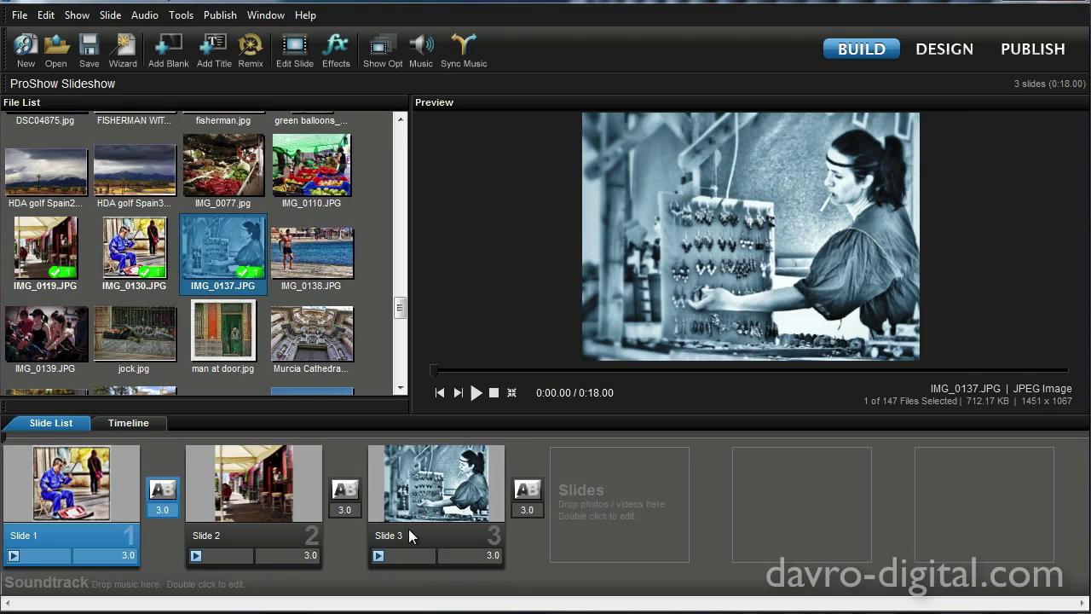
click(482, 480)
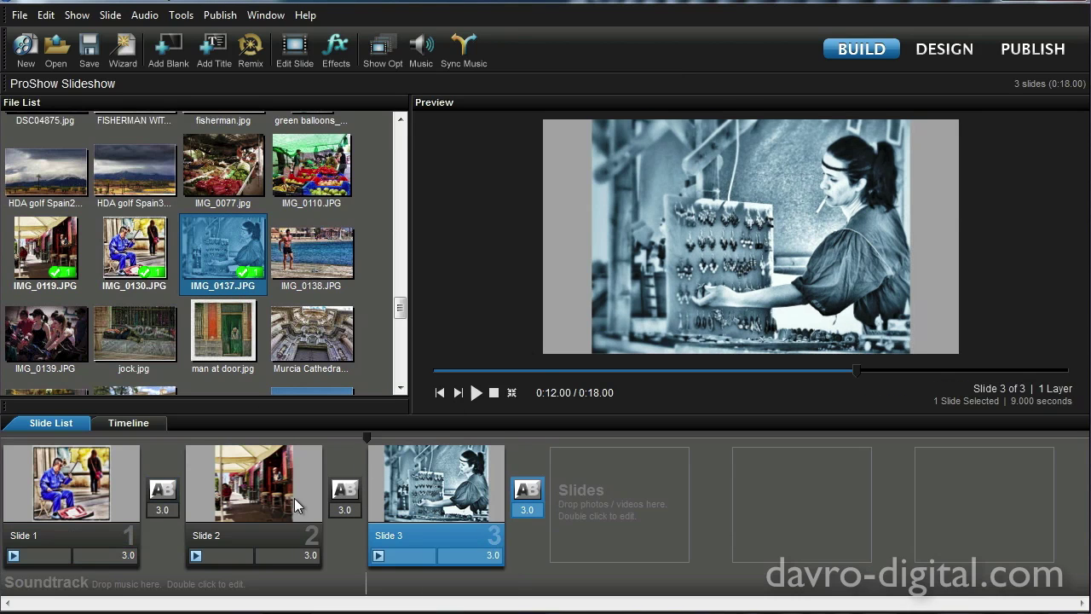
click(109, 494)
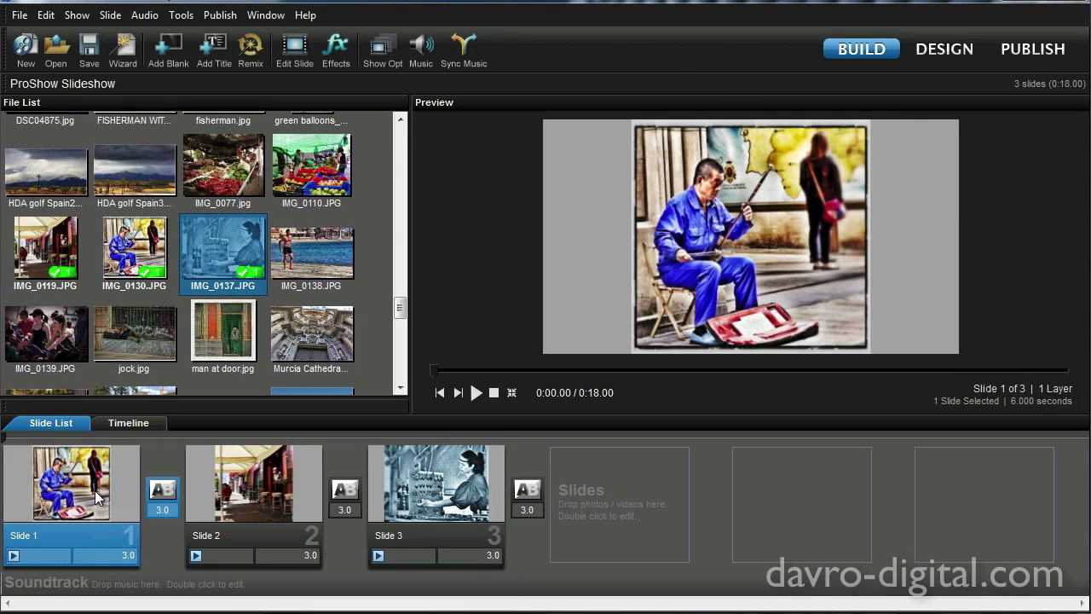
Give slide 1 its own background image, Abstract_01, from the Backgrounds folder of the media source ProShow Producer 5.0 - Built-In Content (1)
double_click(96, 499)
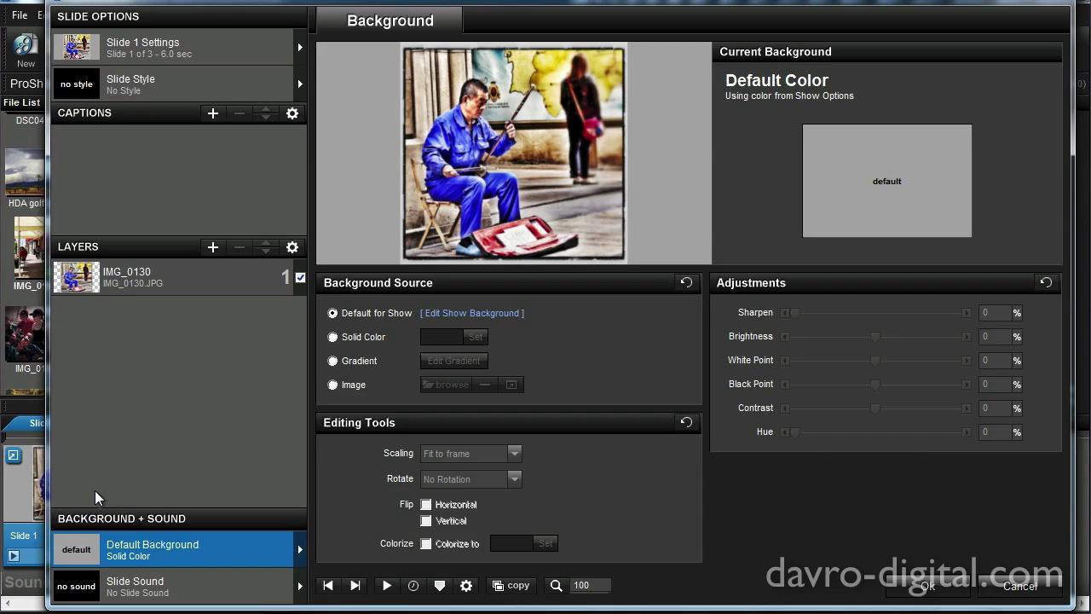
click(333, 338)
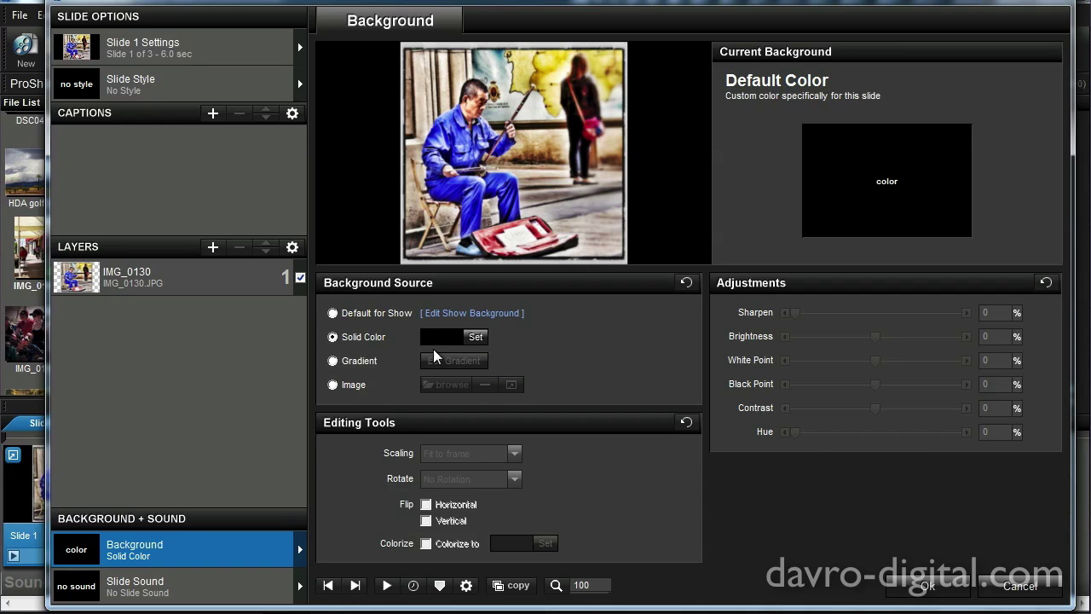
click(333, 385)
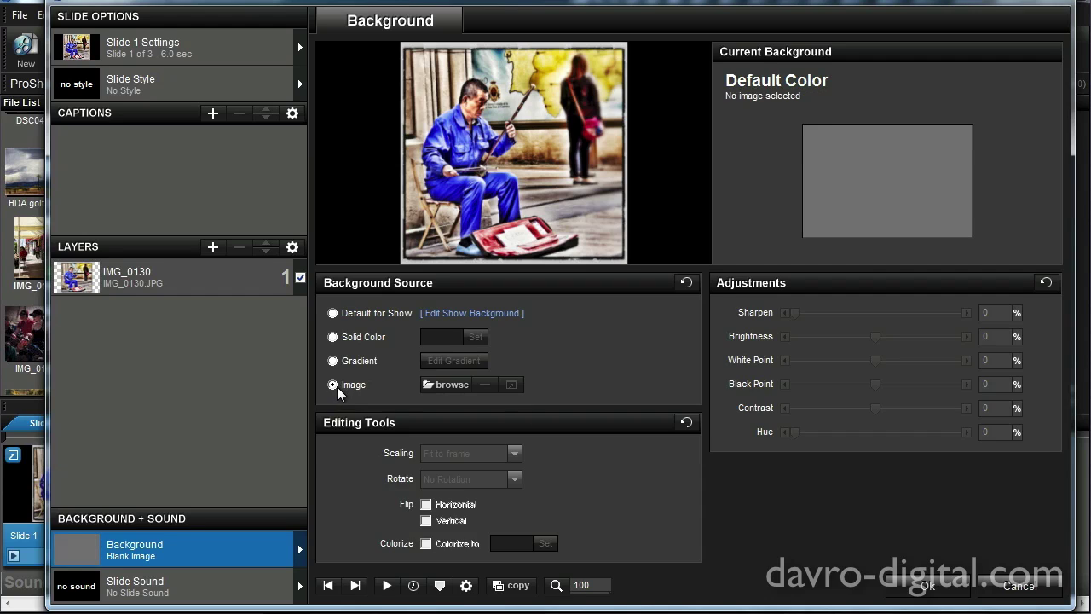
click(438, 384)
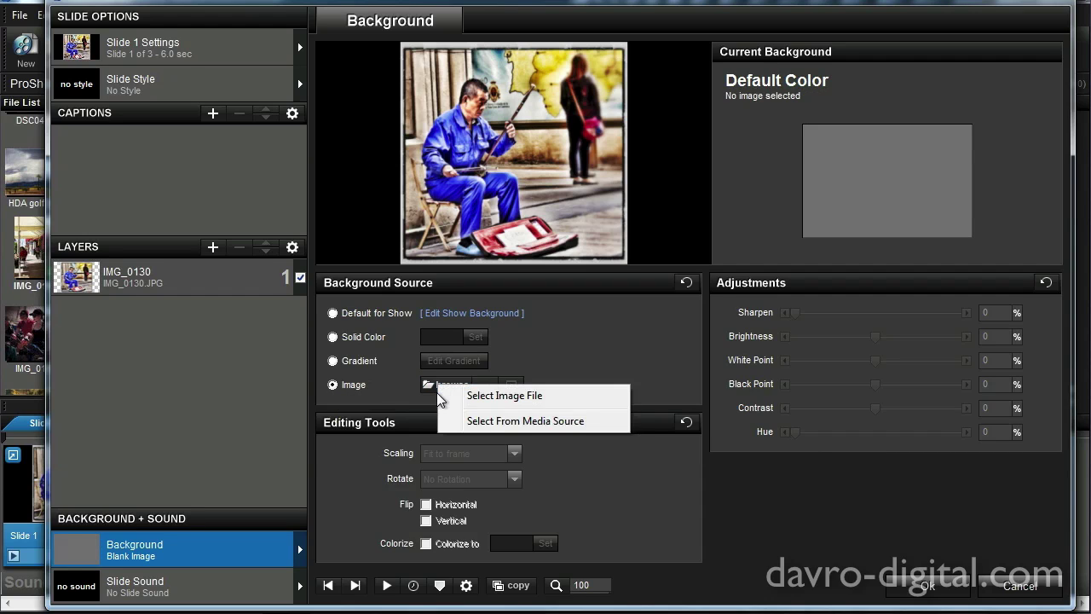
click(479, 424)
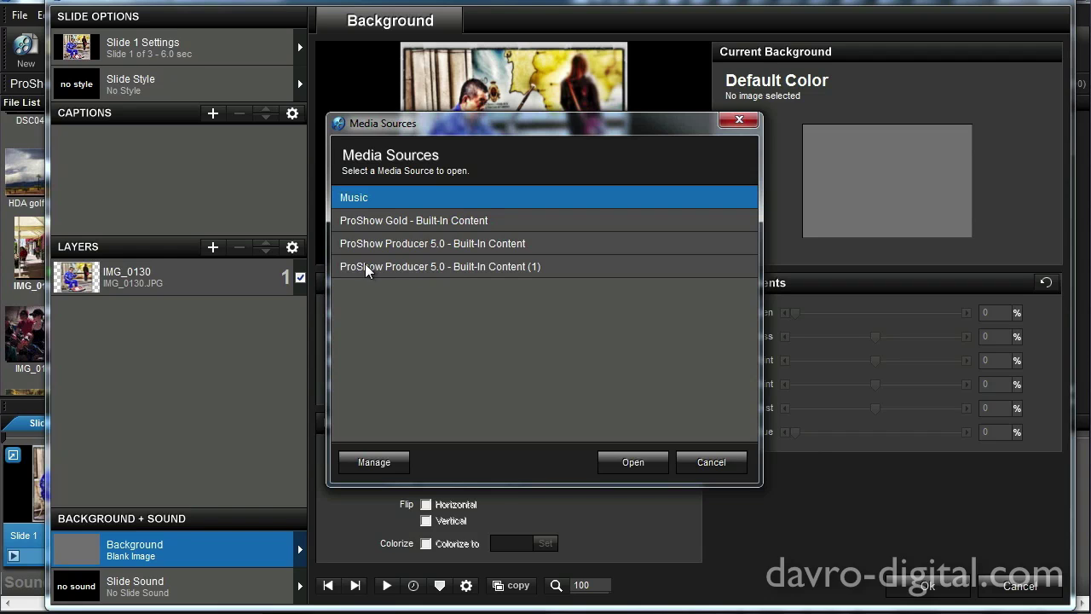
click(387, 266)
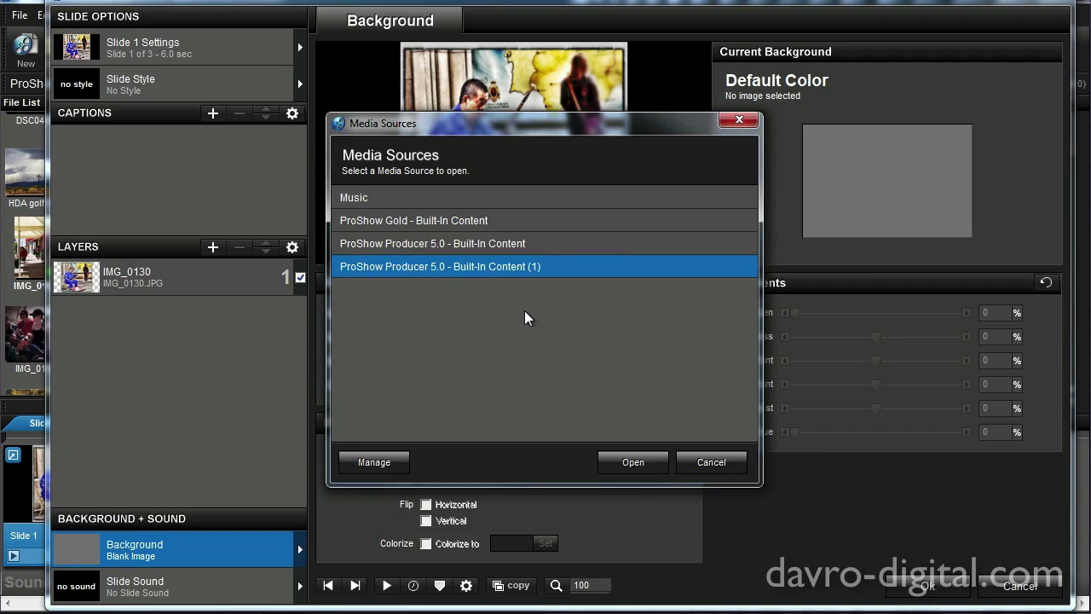
click(632, 461)
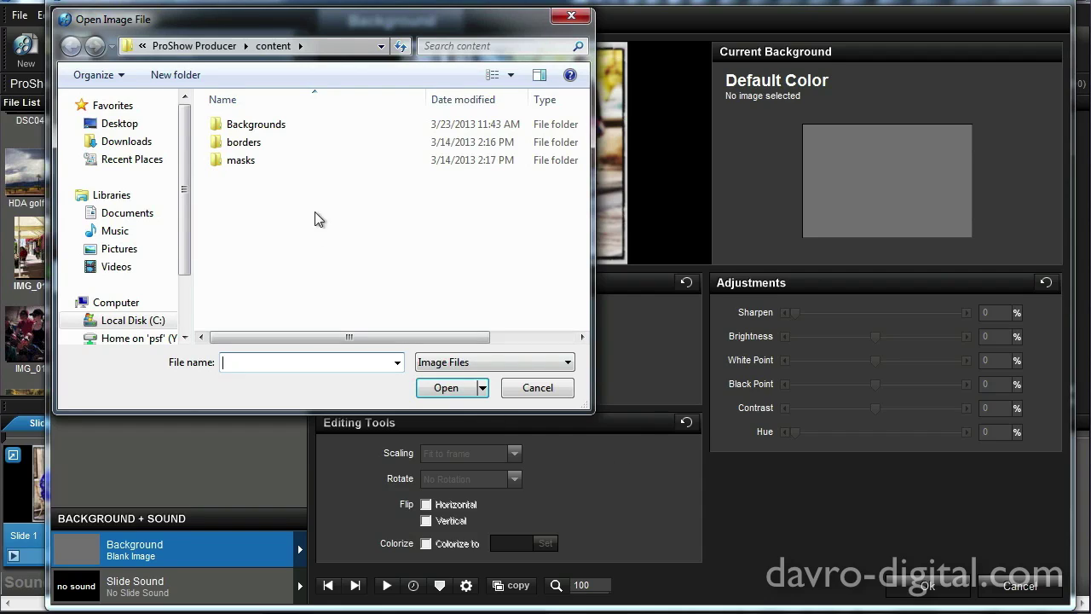
double_click(250, 128)
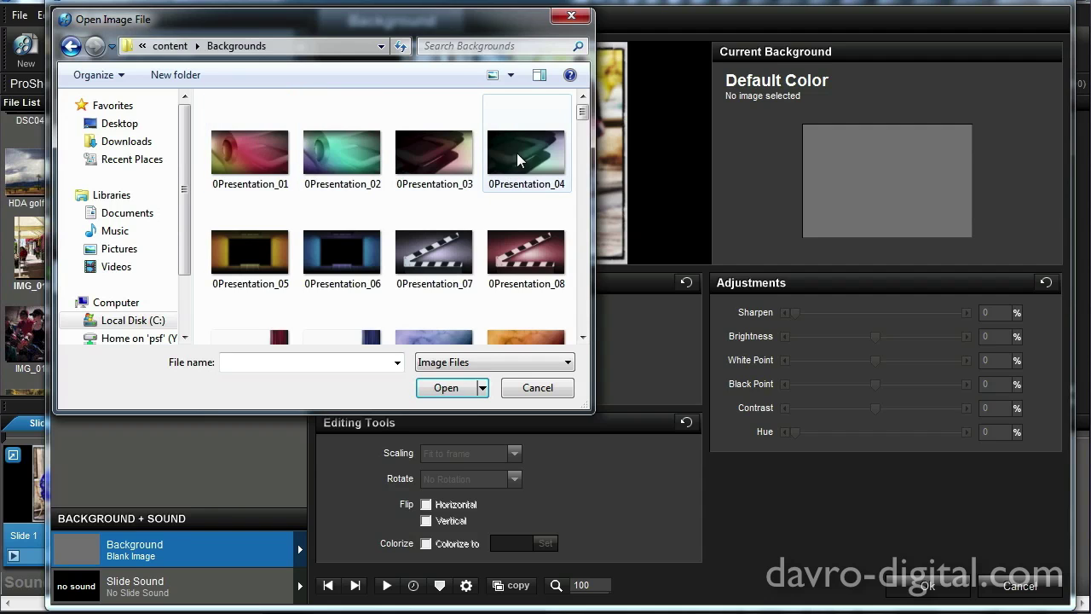
mouse_move(585, 119)
mouse_down()
mouse_move(580, 310)
mouse_move(582, 119)
mouse_up()
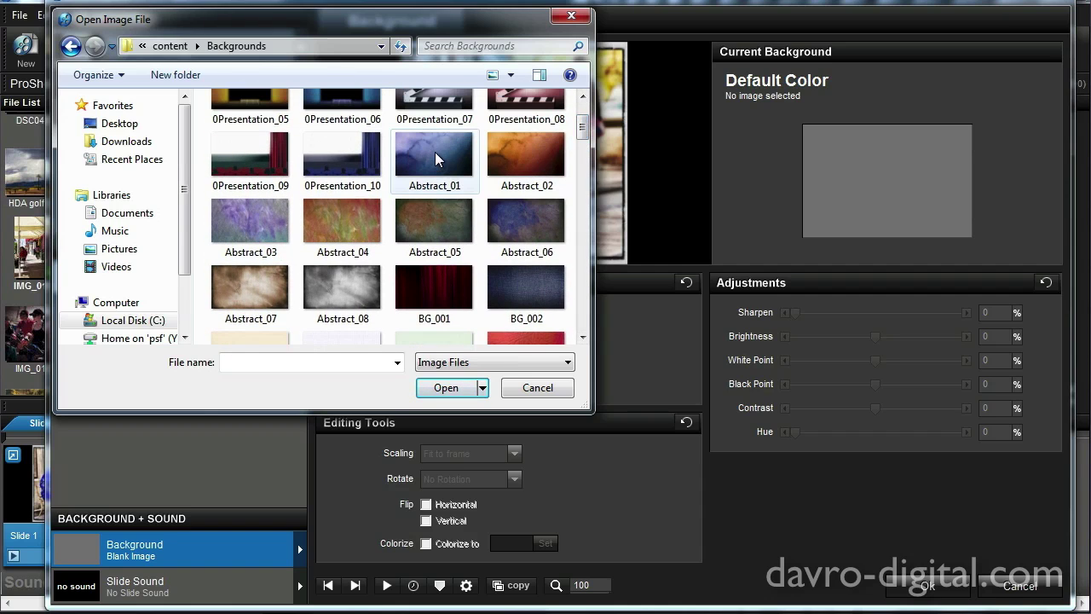
click(435, 158)
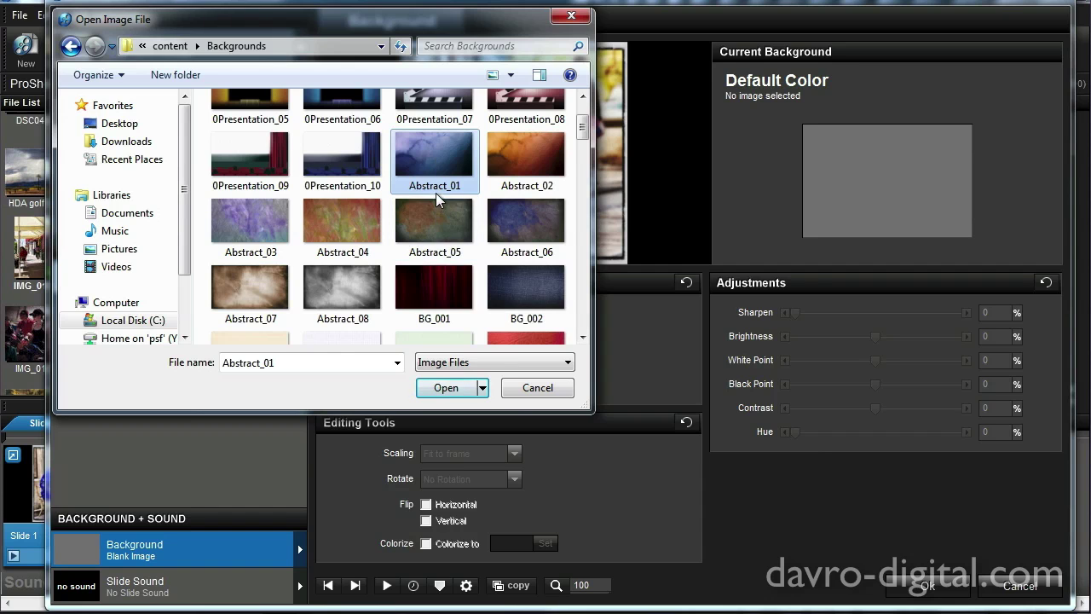
click(450, 385)
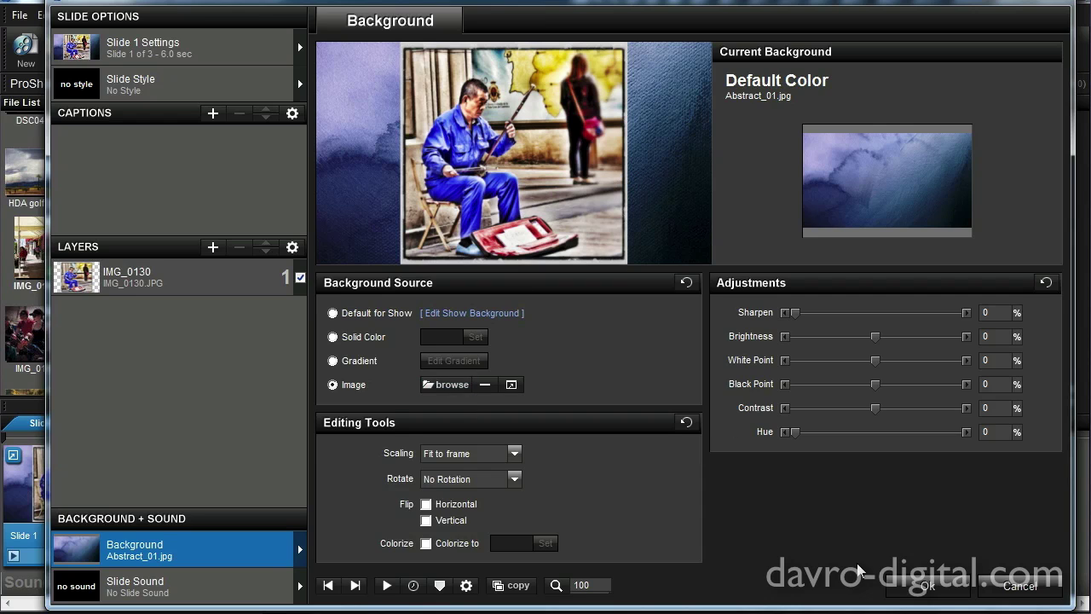
click(929, 587)
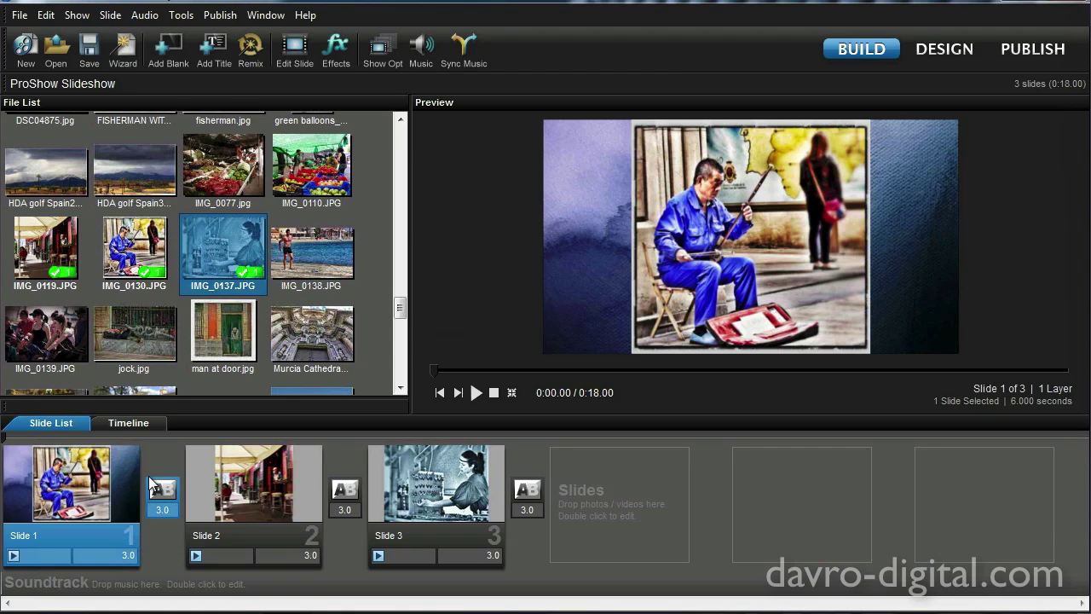
Add man at door.jpg to the slide list as slide 4
drag(225, 322, 638, 504)
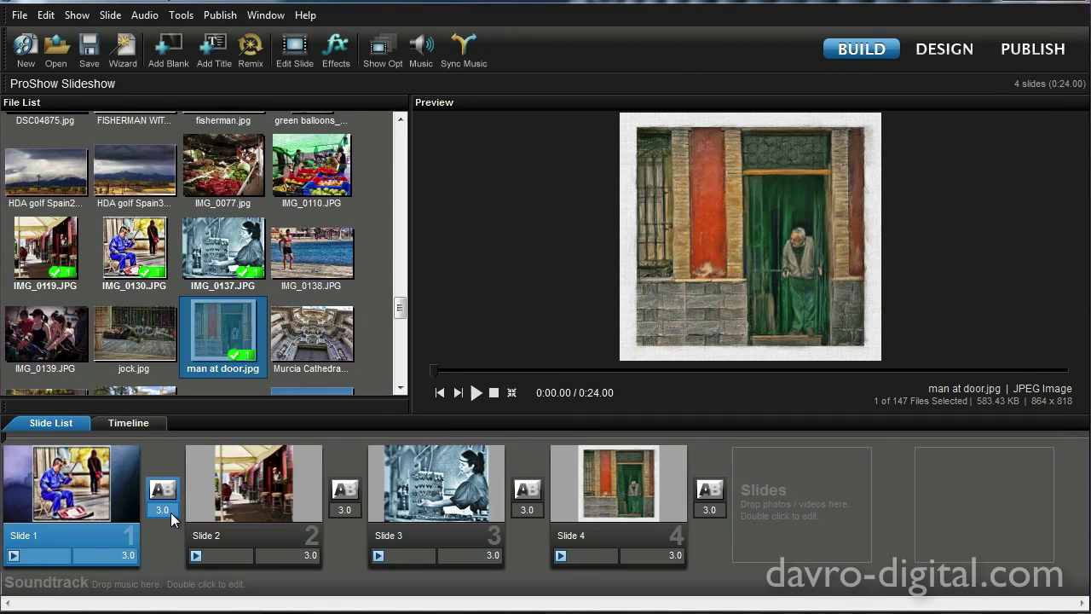
Duplicate the IMG_0130 layer within slide 1 using Copy Layers, with Slide 1 as both source and destination
double_click(99, 496)
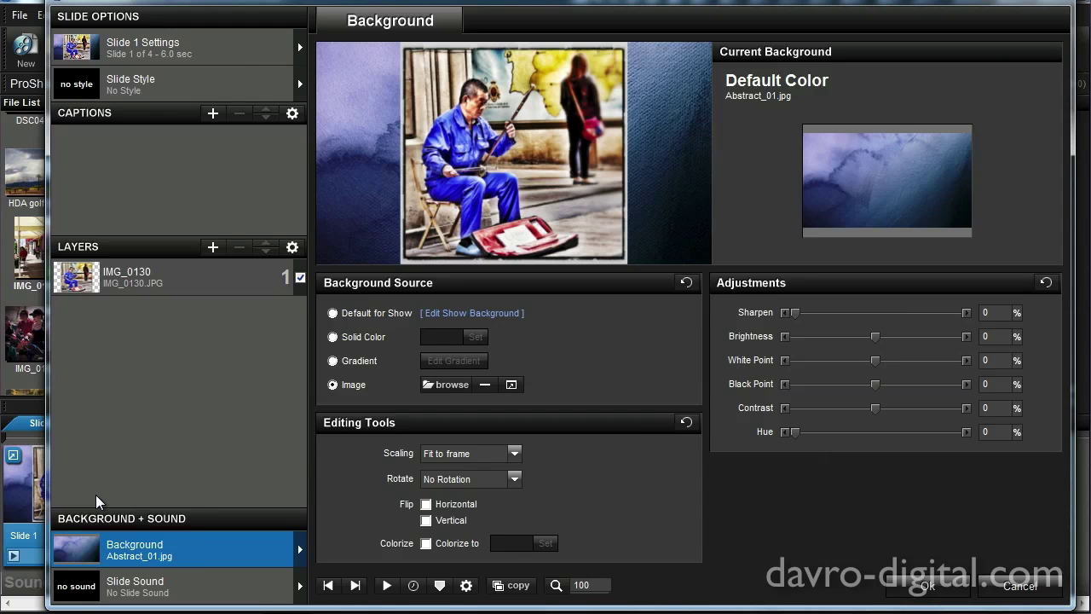
click(155, 286)
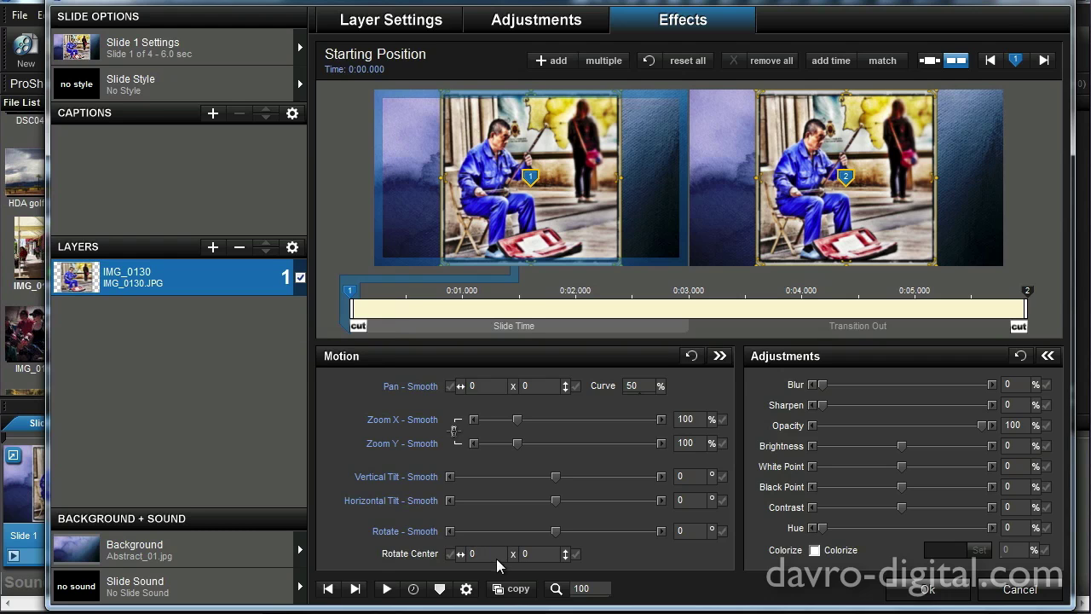
click(505, 589)
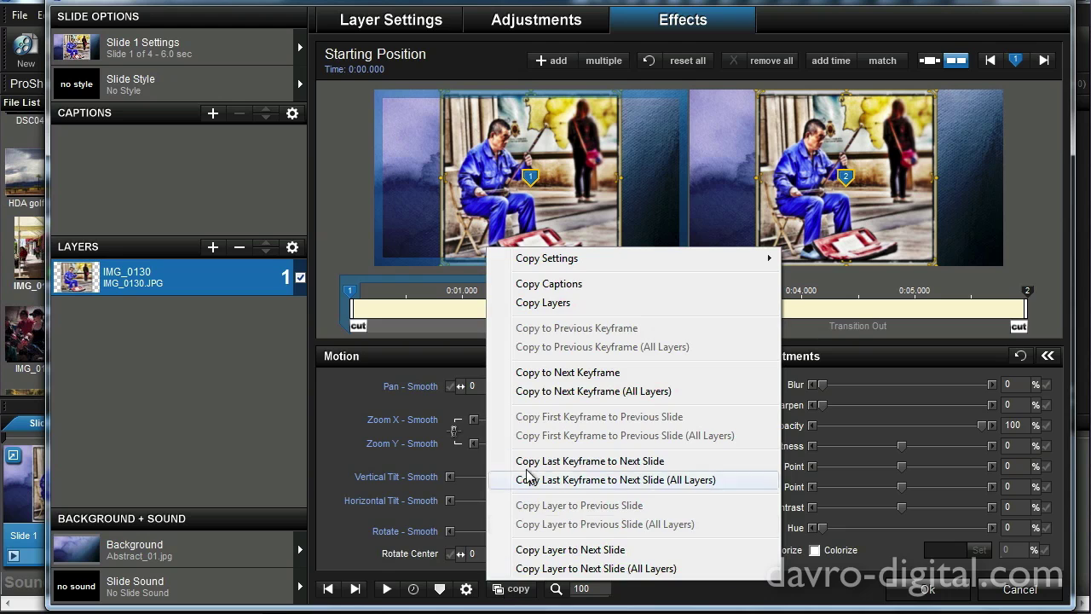
click(532, 303)
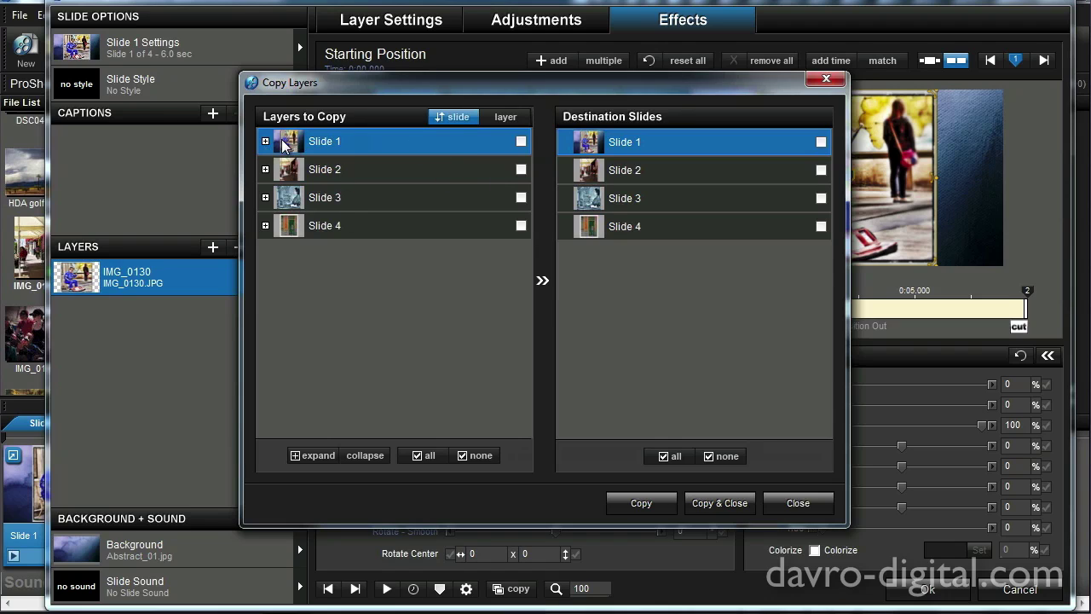
click(521, 141)
click(821, 143)
click(722, 503)
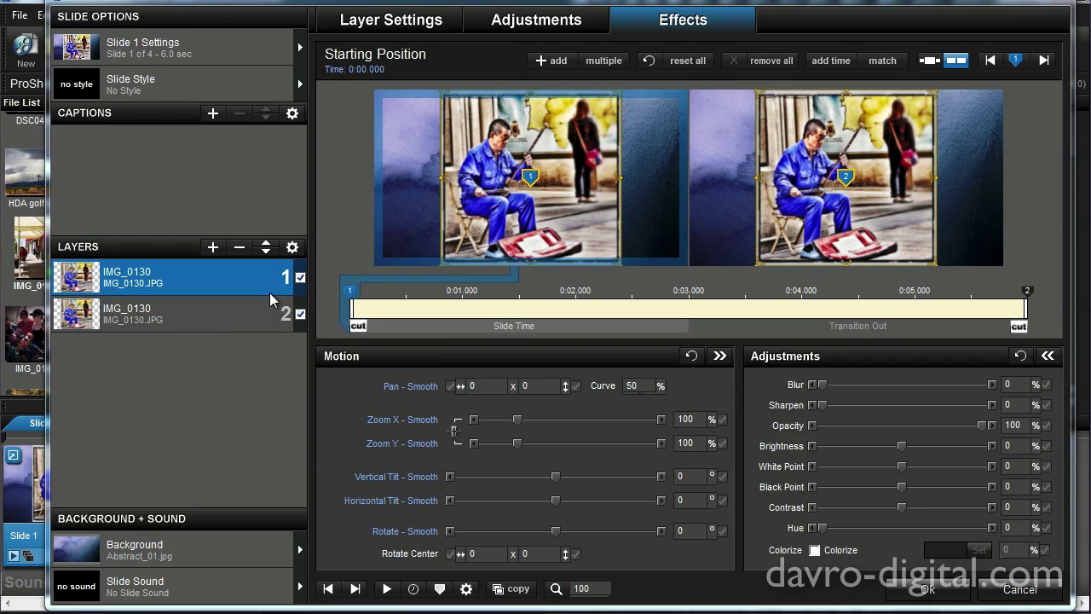
Hide layer 2 and set layer 1's starting zoom to 60% on both axes
click(301, 314)
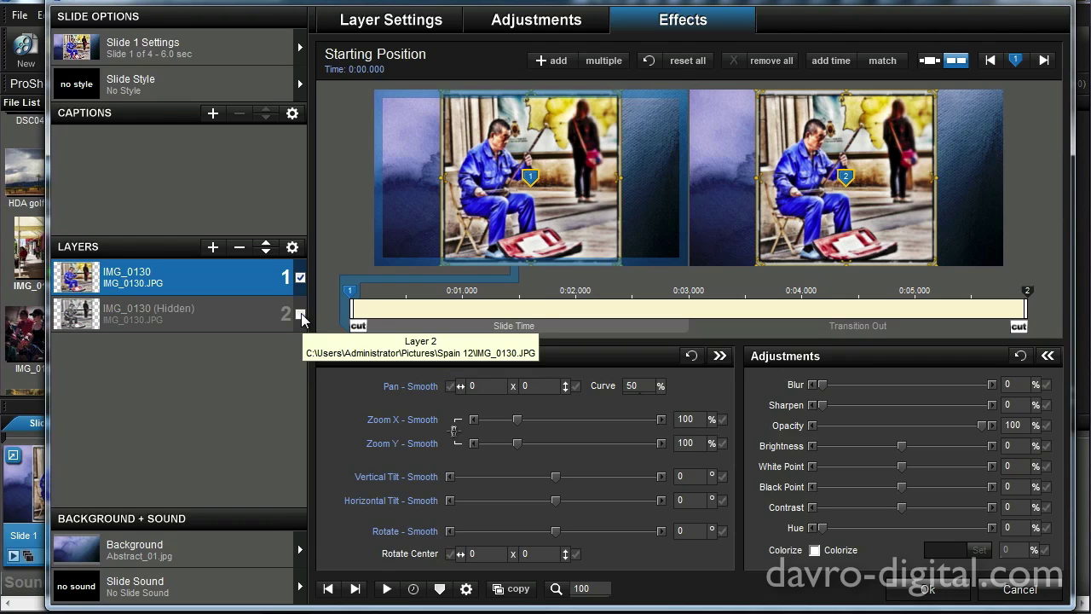
click(301, 315)
click(301, 314)
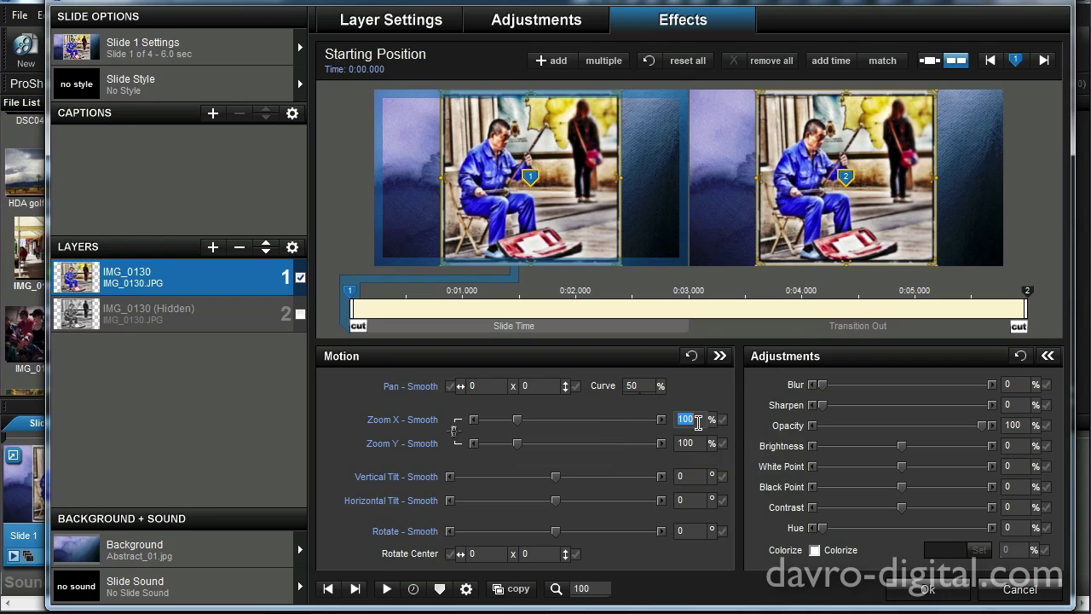
text(60)
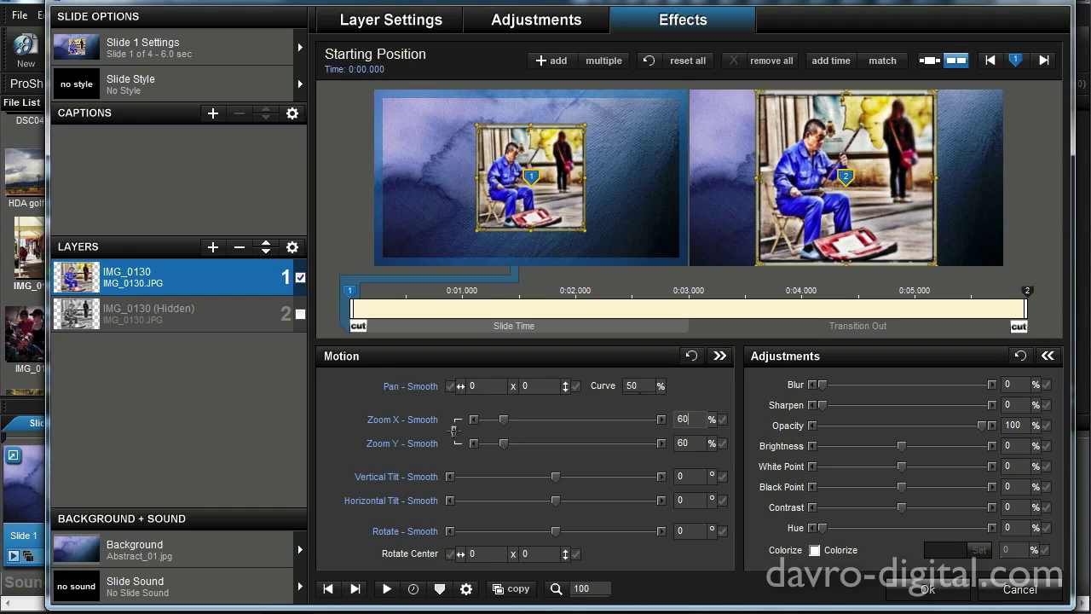
Pan layer 1's starting position to about 51.35 horizontally and 0 vertically, with a Horizontal Tilt of about 42°
drag(554, 204, 687, 204)
click(552, 381)
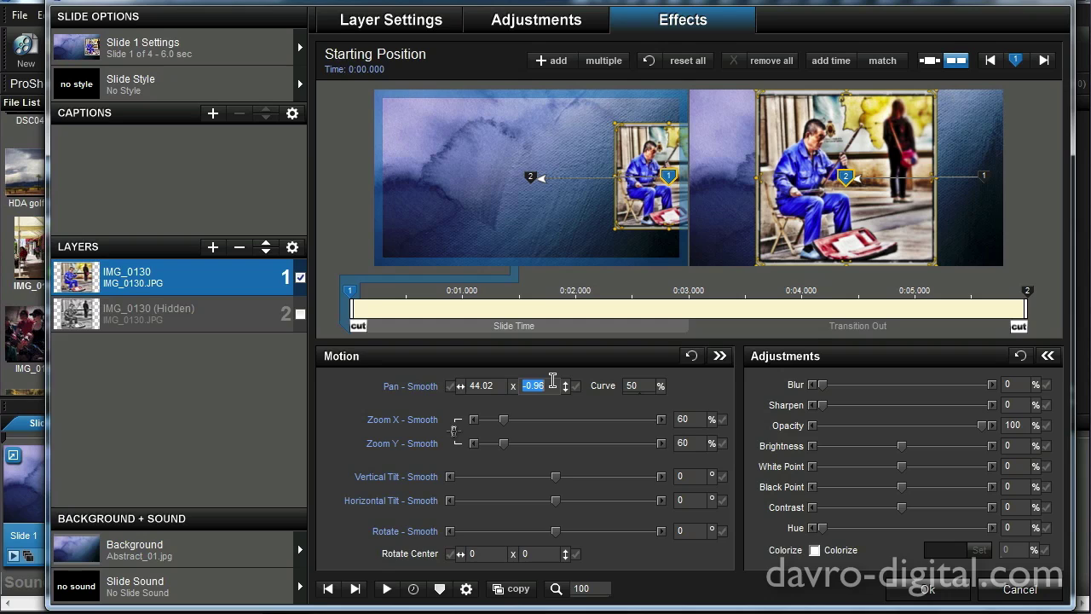
text(0)
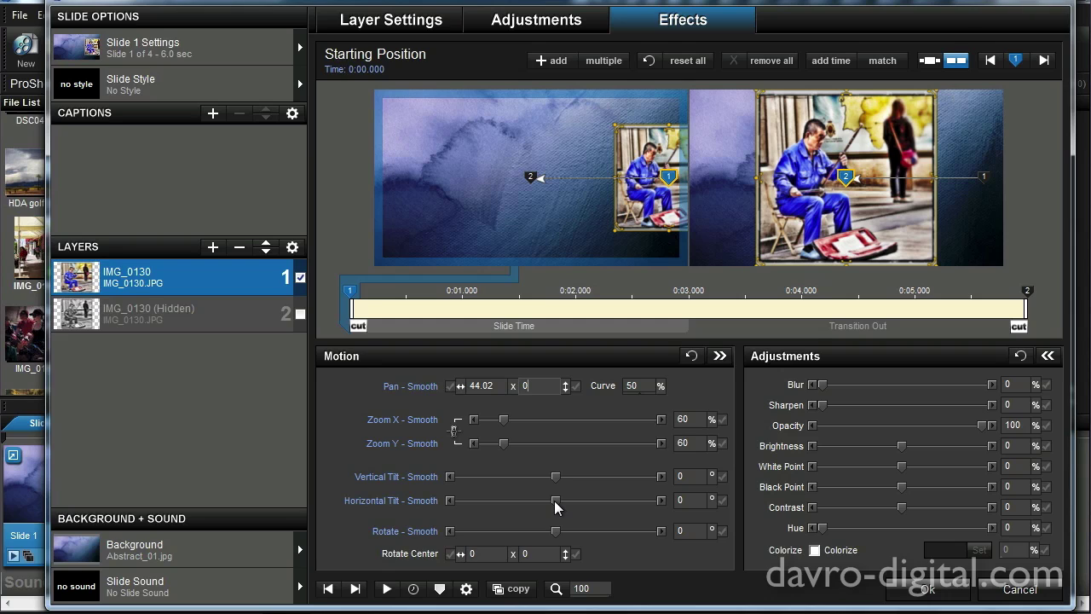
drag(555, 508, 567, 509)
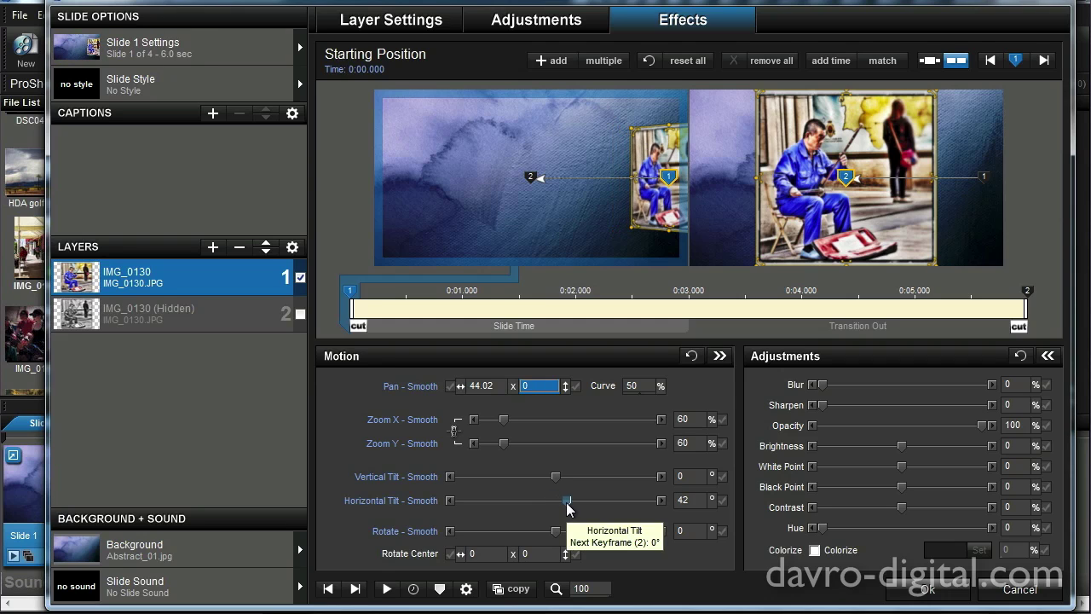
drag(645, 209, 667, 207)
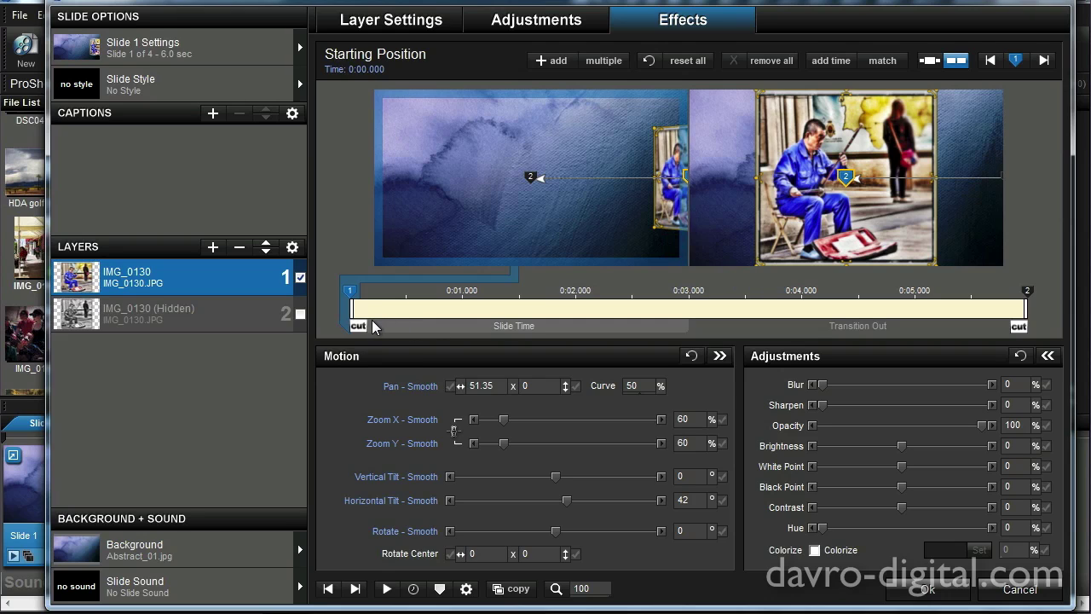
Set layer 1's zoom to 80% on both axes at the ending position
drag(374, 326, 852, 323)
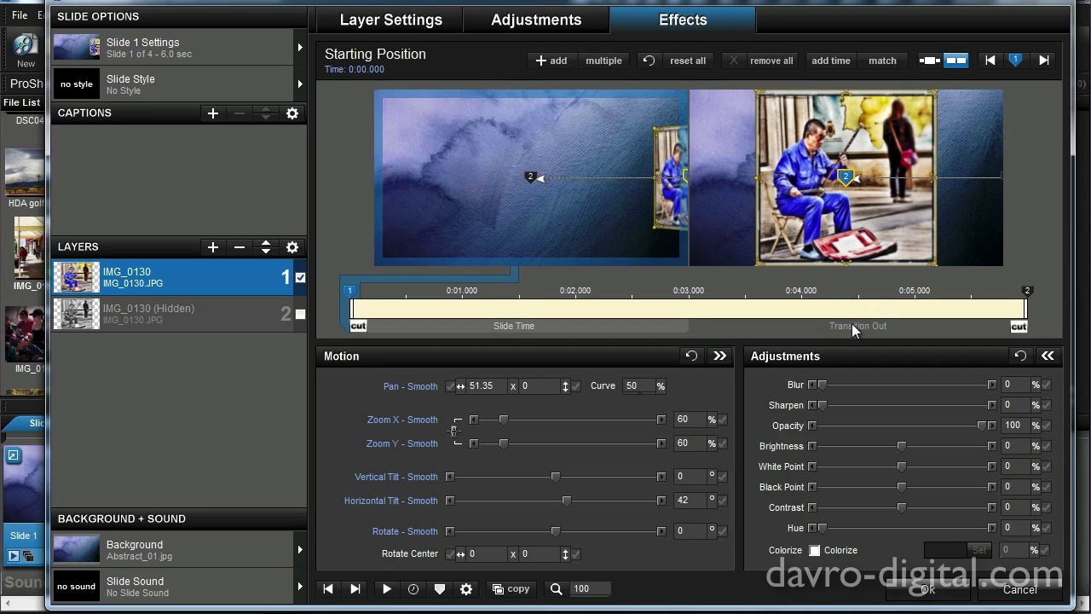
click(852, 236)
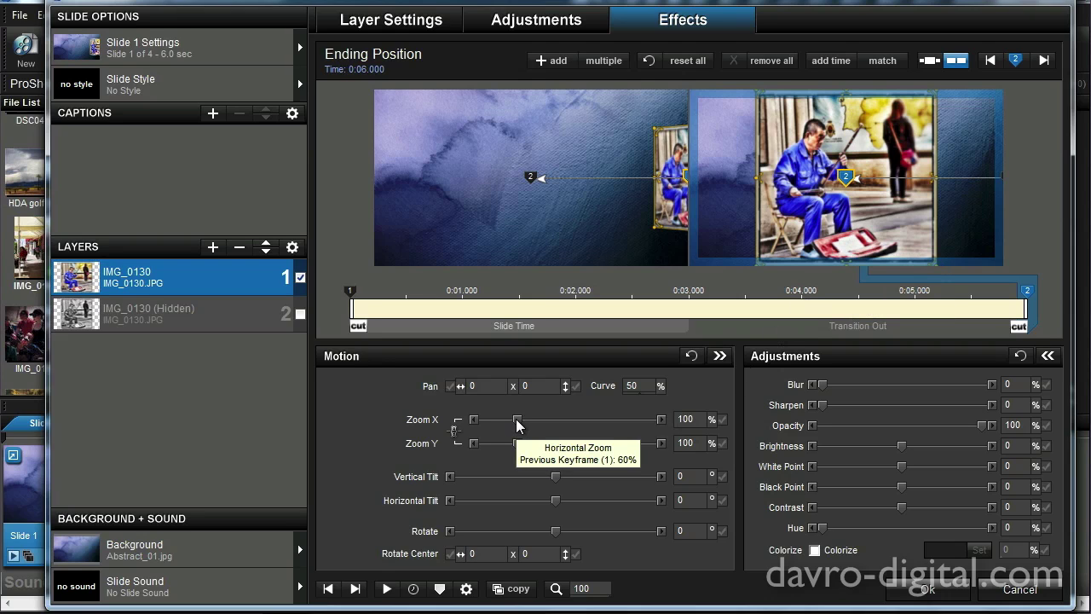
drag(516, 419, 513, 422)
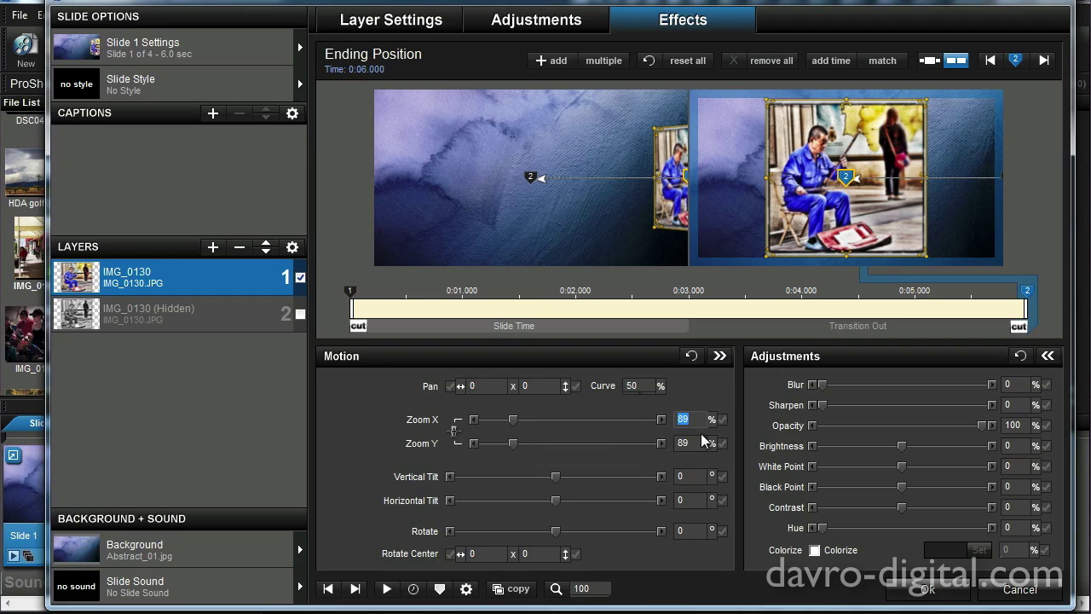
text(80)
key(Return)
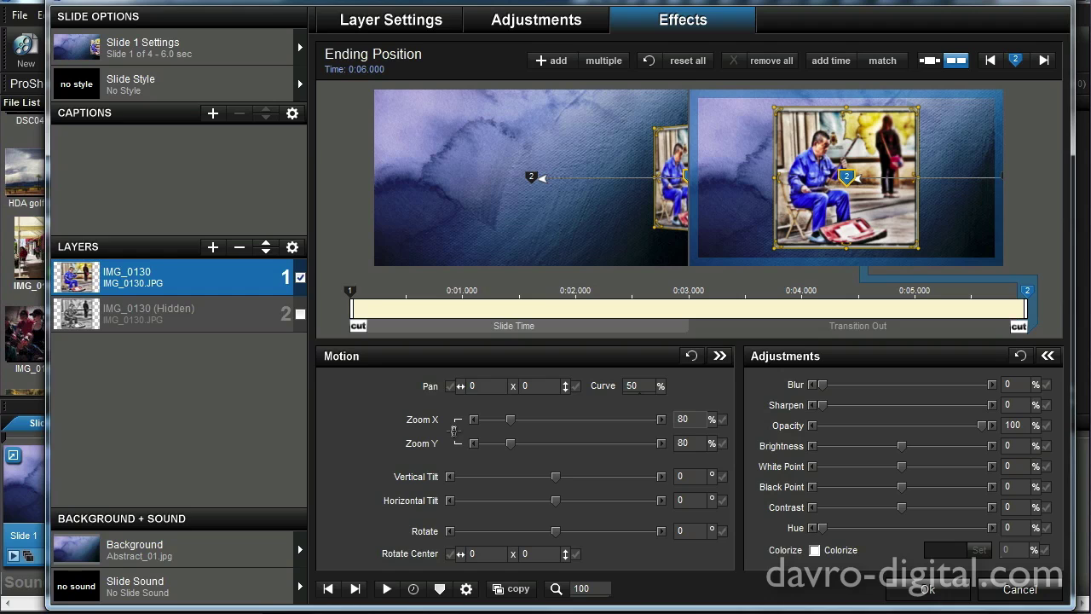
Hide layer 1, show and select layer 2, and enlarge its ending zoom to about 112%
click(300, 277)
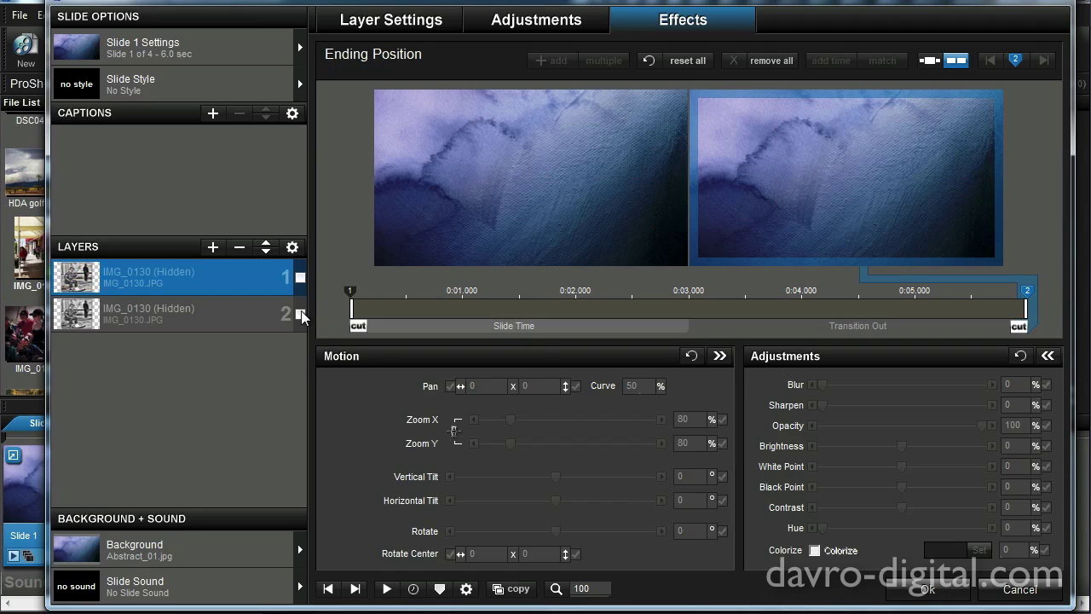
click(300, 314)
click(210, 321)
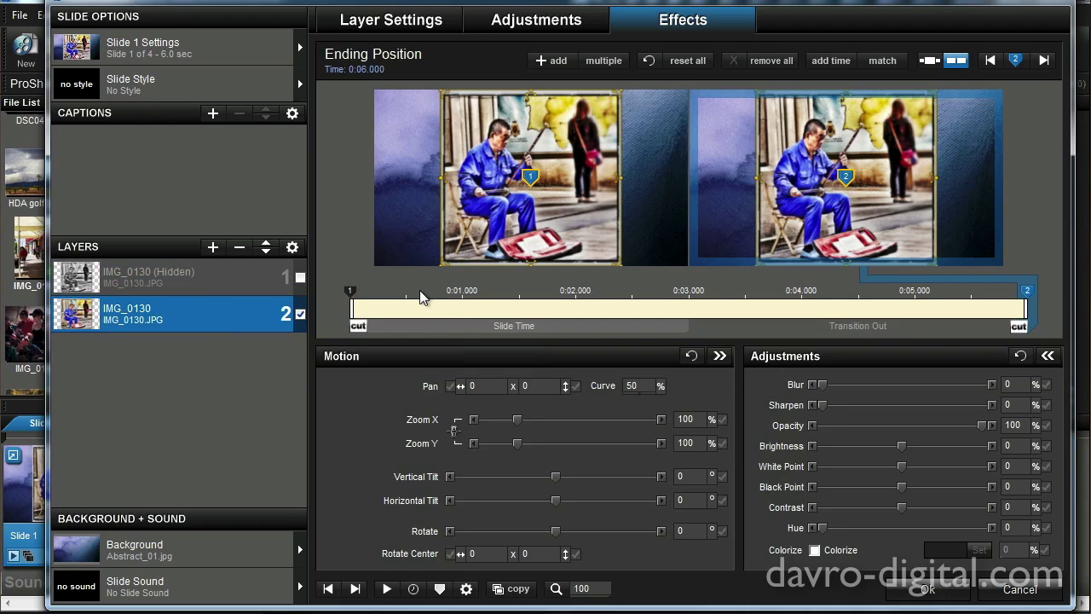
click(519, 425)
drag(518, 425, 524, 425)
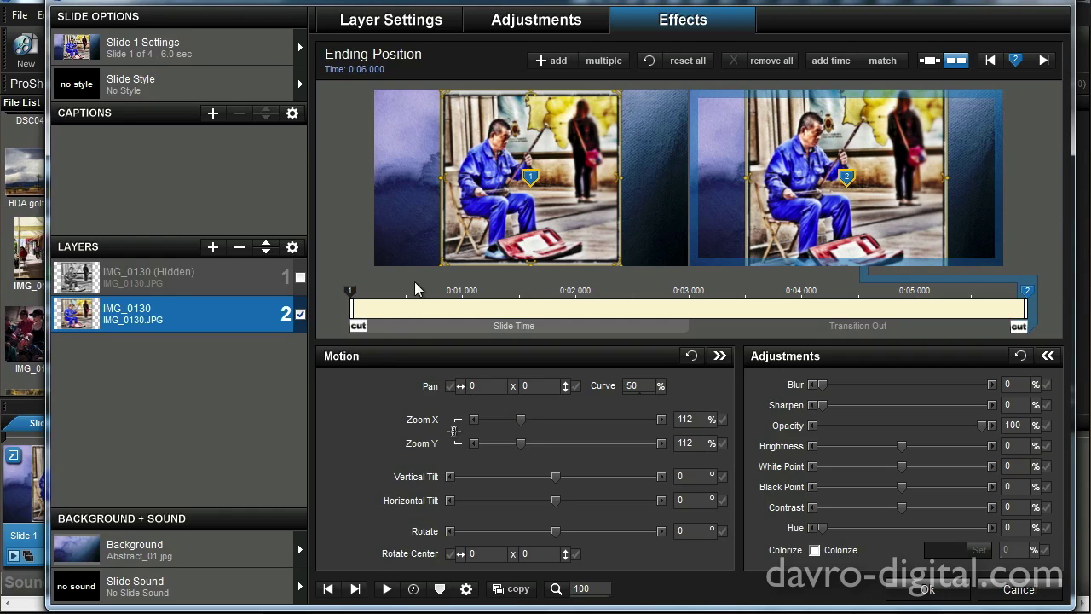
Zoom layer 2's starting position to about 204% and pan it to about 0.81 x 21.73
click(474, 228)
drag(519, 419, 553, 428)
drag(600, 205, 603, 236)
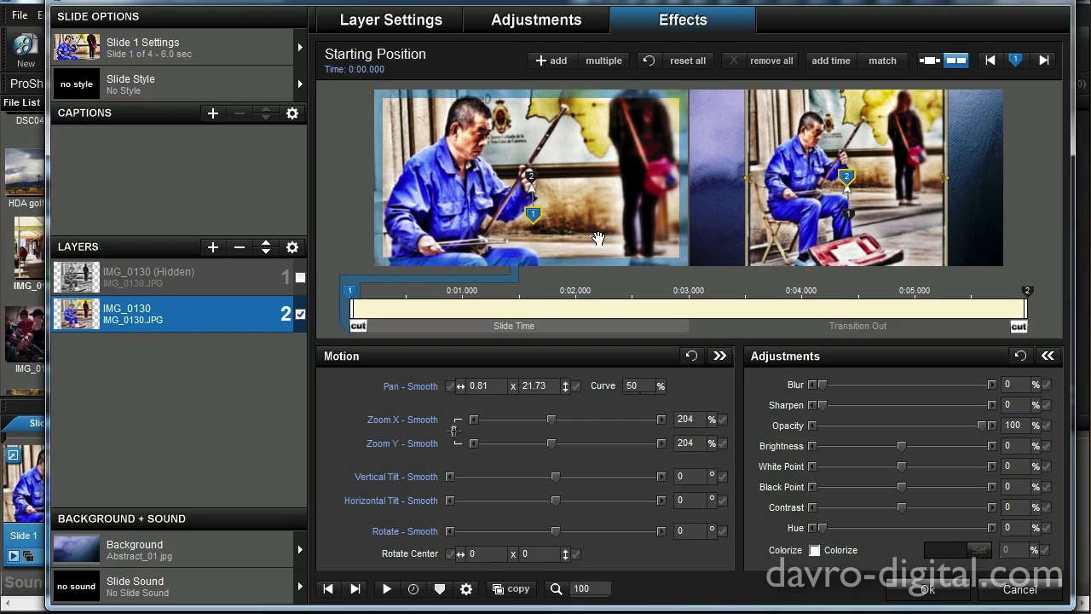
Copy layer 2's starting keyframe and paste it onto its ending keyframe
right_click(349, 291)
click(389, 409)
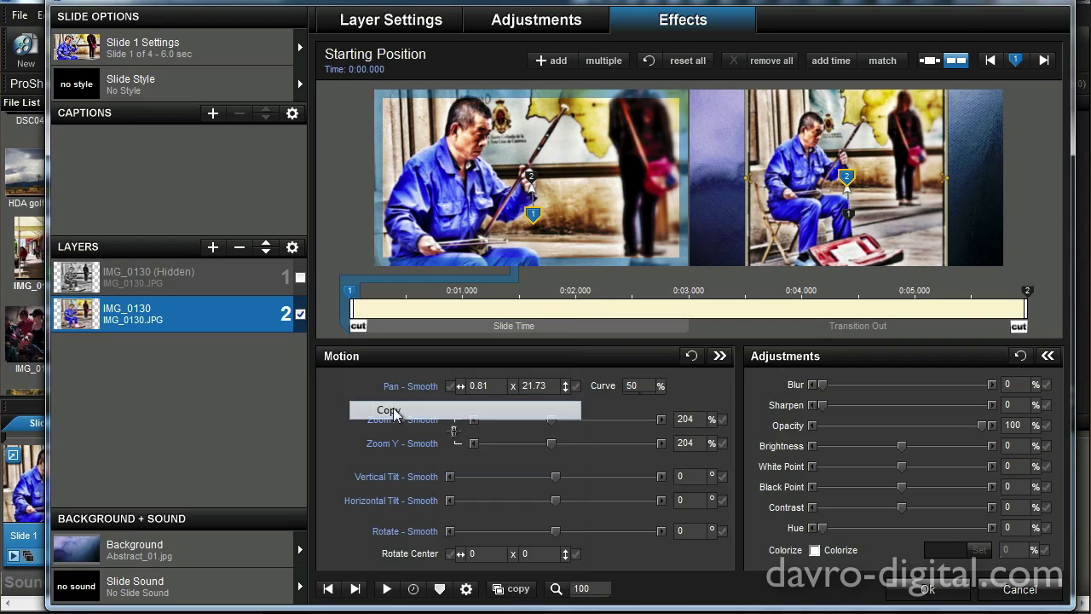
click(1027, 290)
right_click(1029, 291)
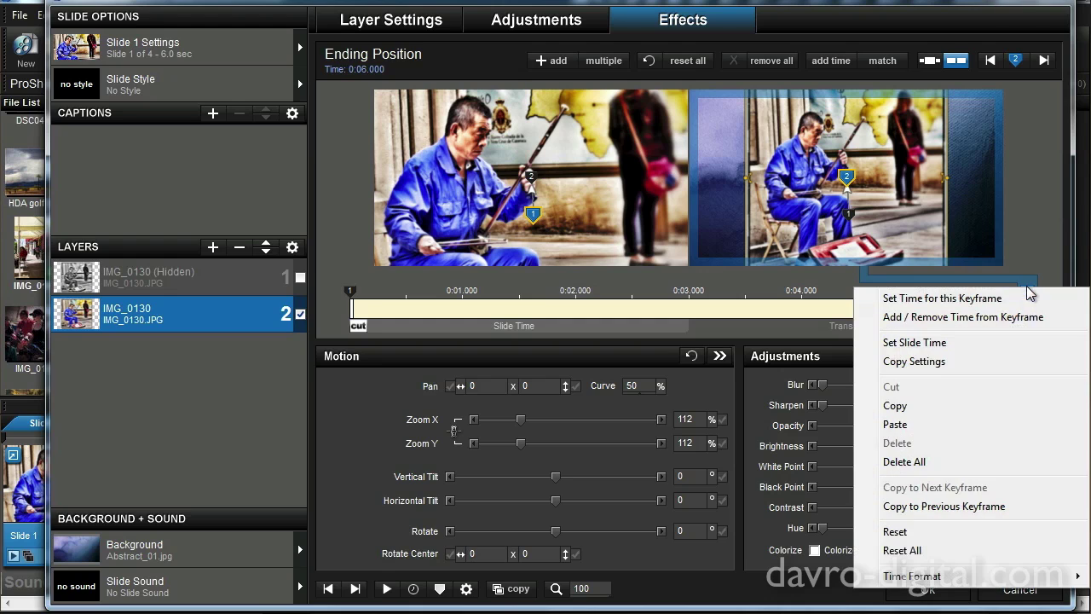
click(974, 422)
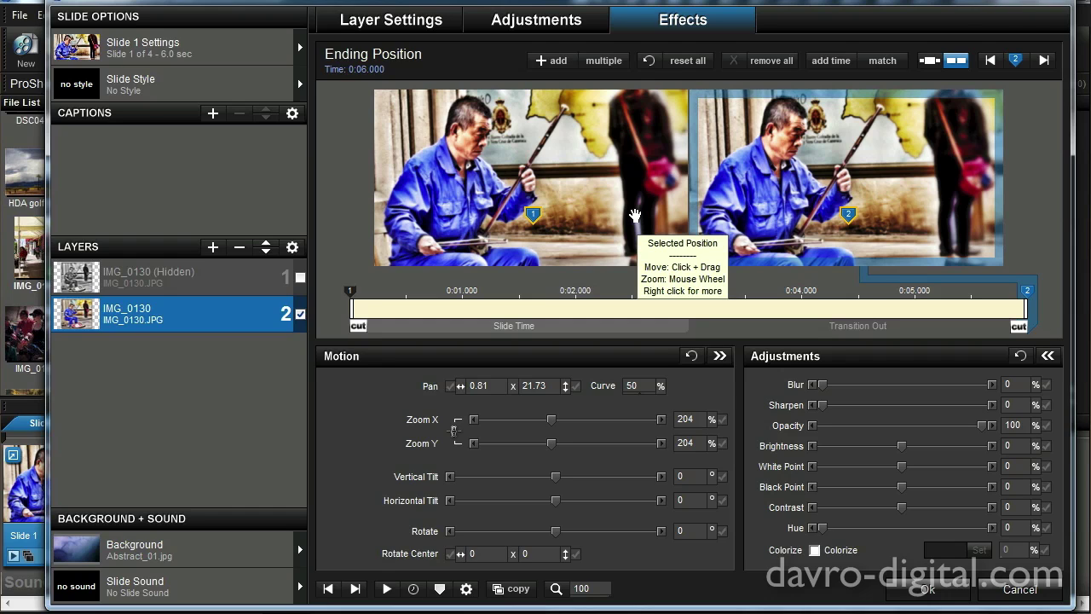
Show layer 1 again and return to the slide's starting position with layer 2 selected
click(300, 277)
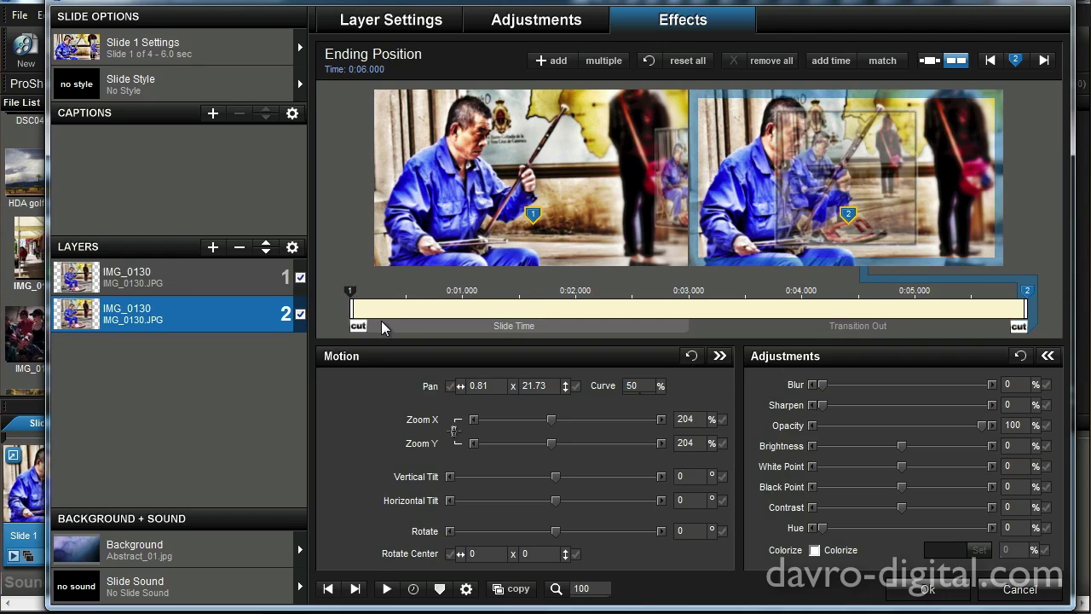
click(380, 319)
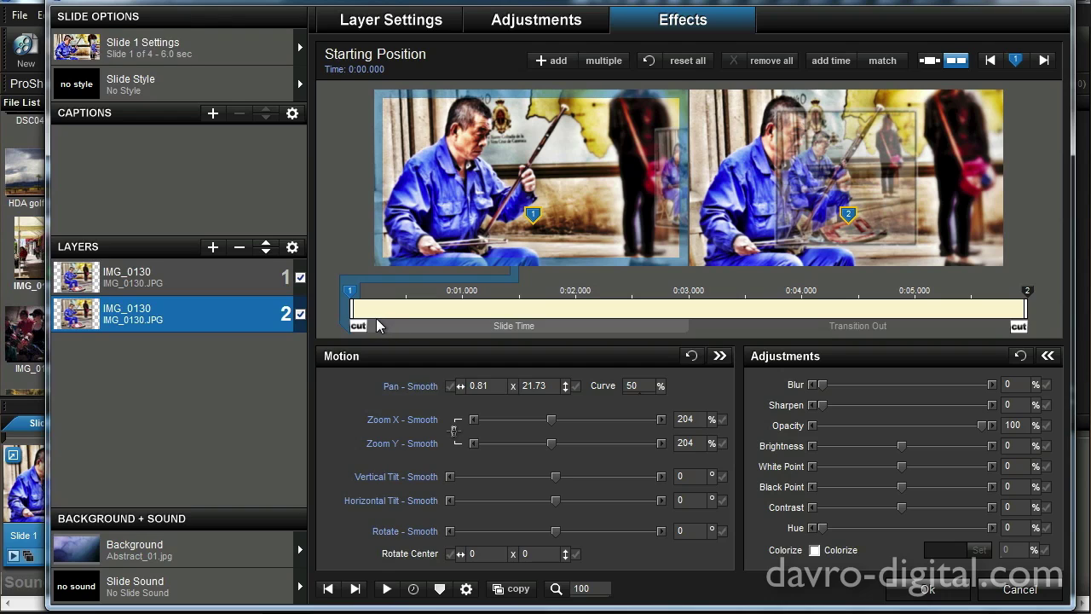
mouse_move(384, 321)
mouse_down()
mouse_move(790, 343)
mouse_move(726, 349)
mouse_up()
Enable Colorize on layer 2 and set White Point to about 29%, Black Point to about 23% and Blur to about 20%
click(550, 33)
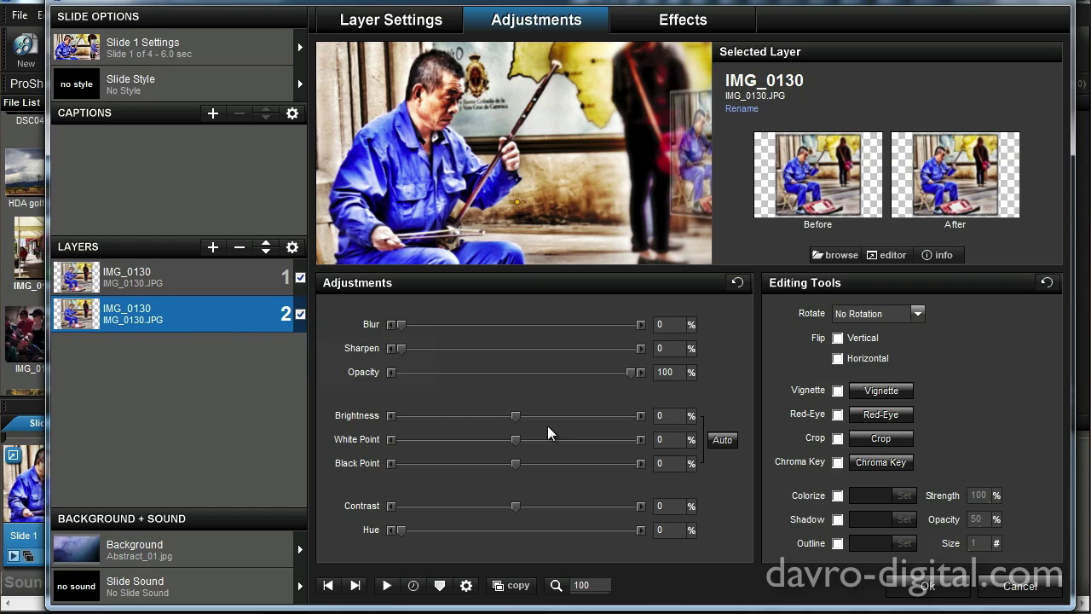
click(838, 495)
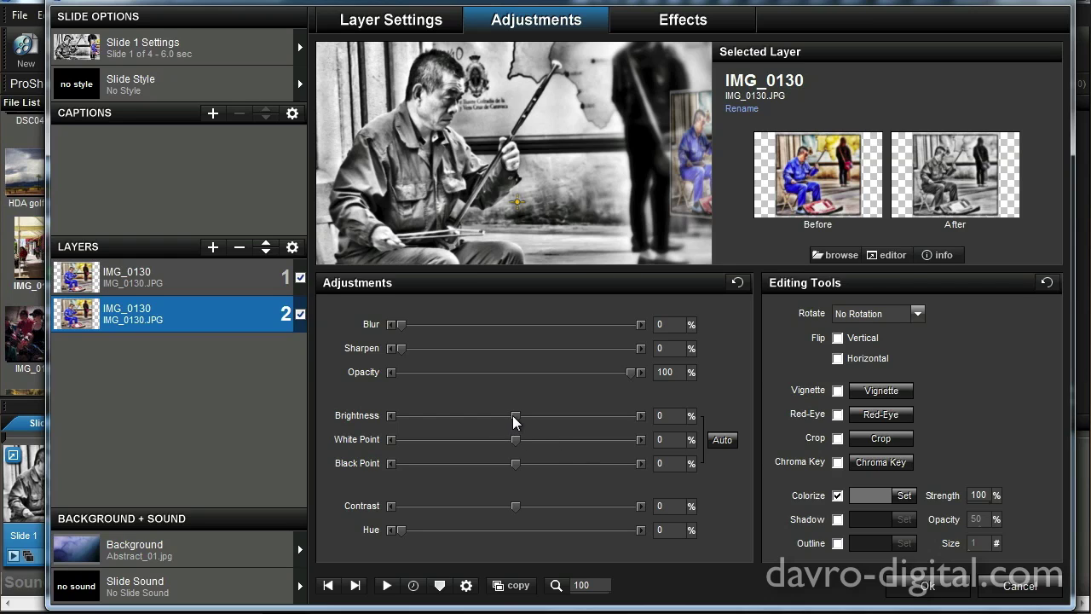
drag(517, 439, 540, 469)
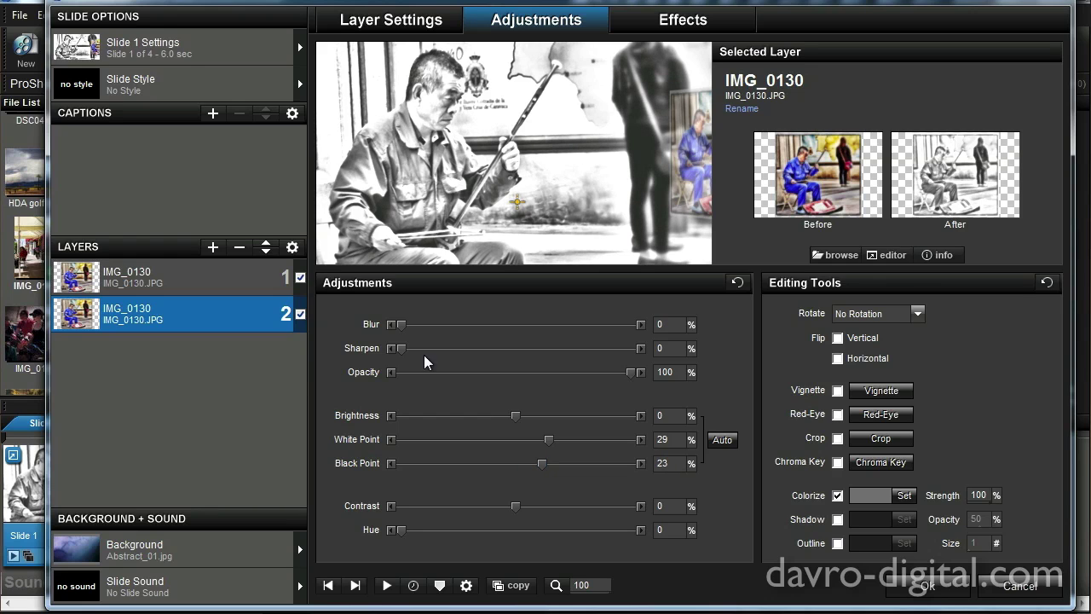
drag(427, 325, 451, 330)
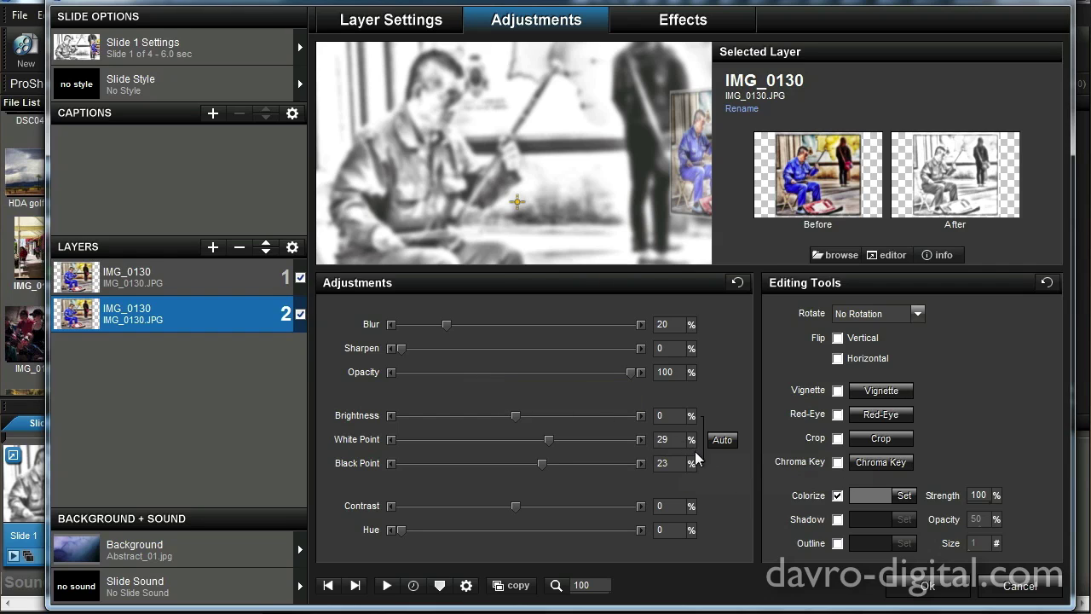
Change layer 2's Colorize color to a sepia tone with RGB values 132, 116, 80
click(901, 495)
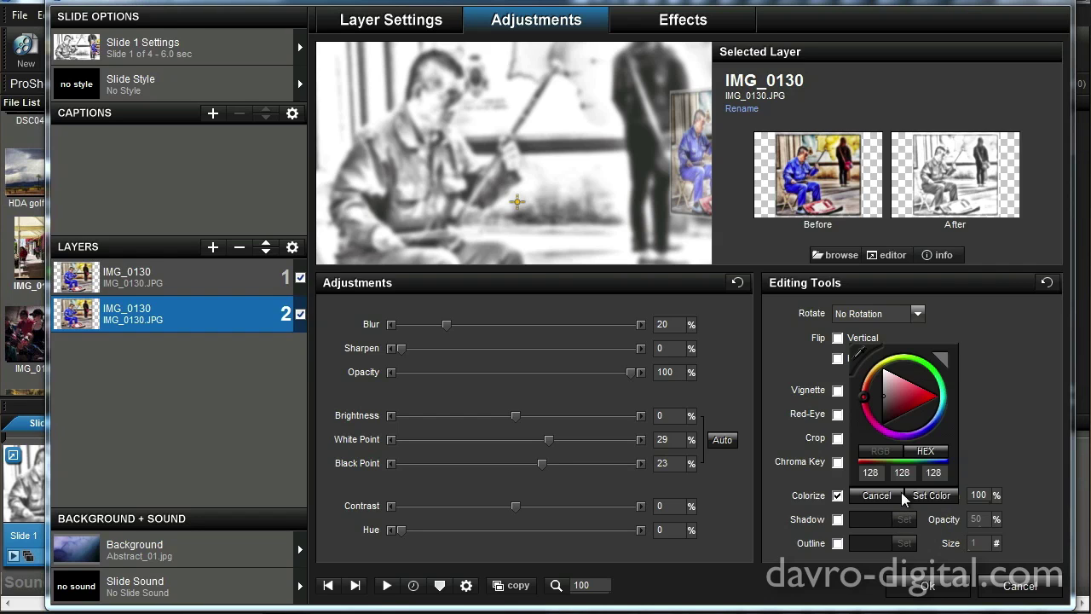
click(876, 373)
click(897, 402)
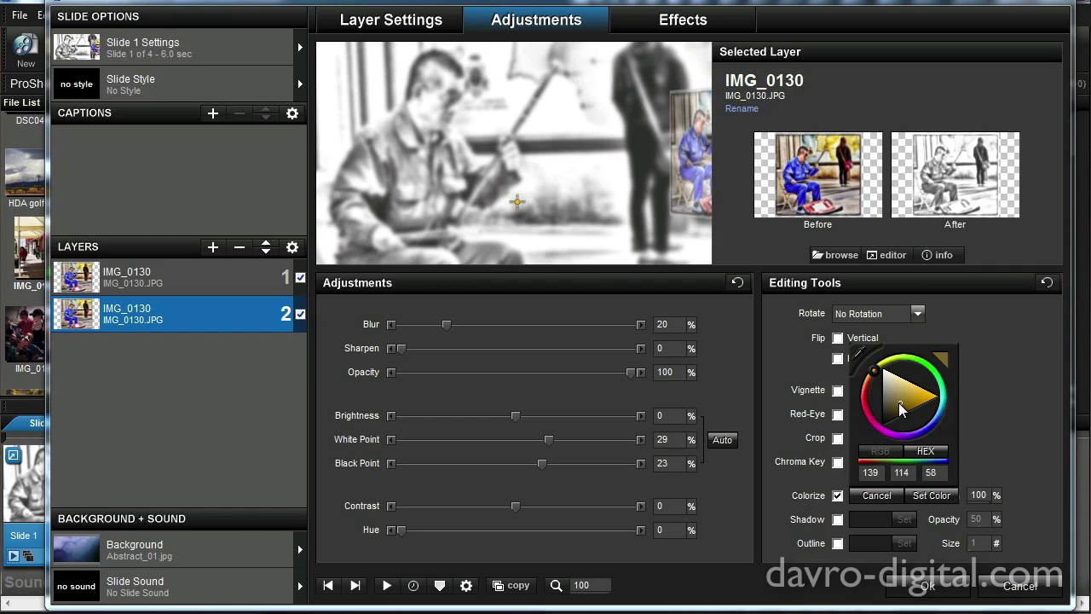
click(894, 400)
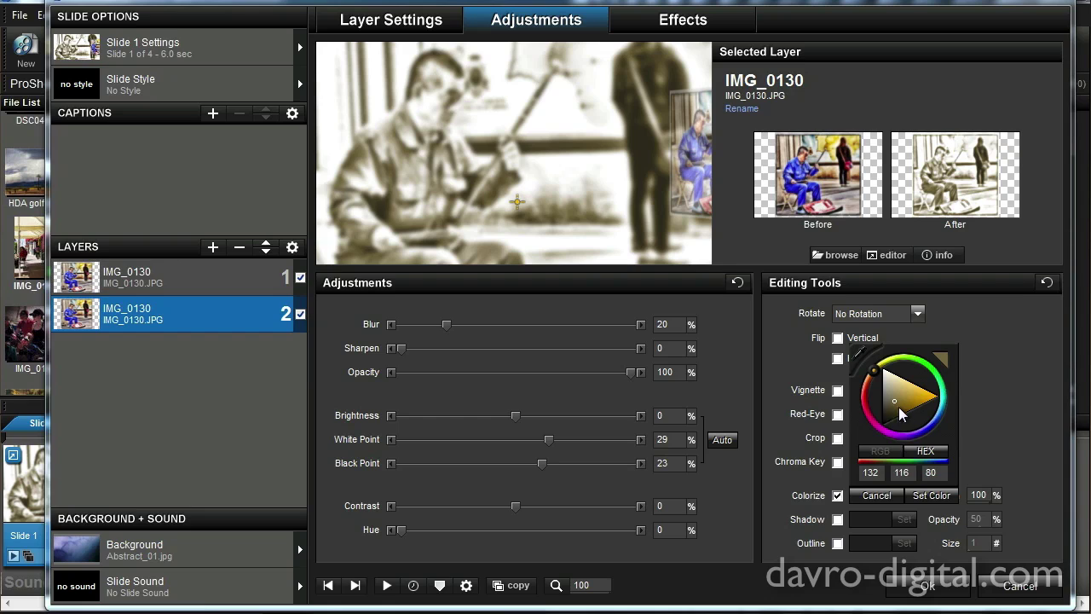
click(933, 495)
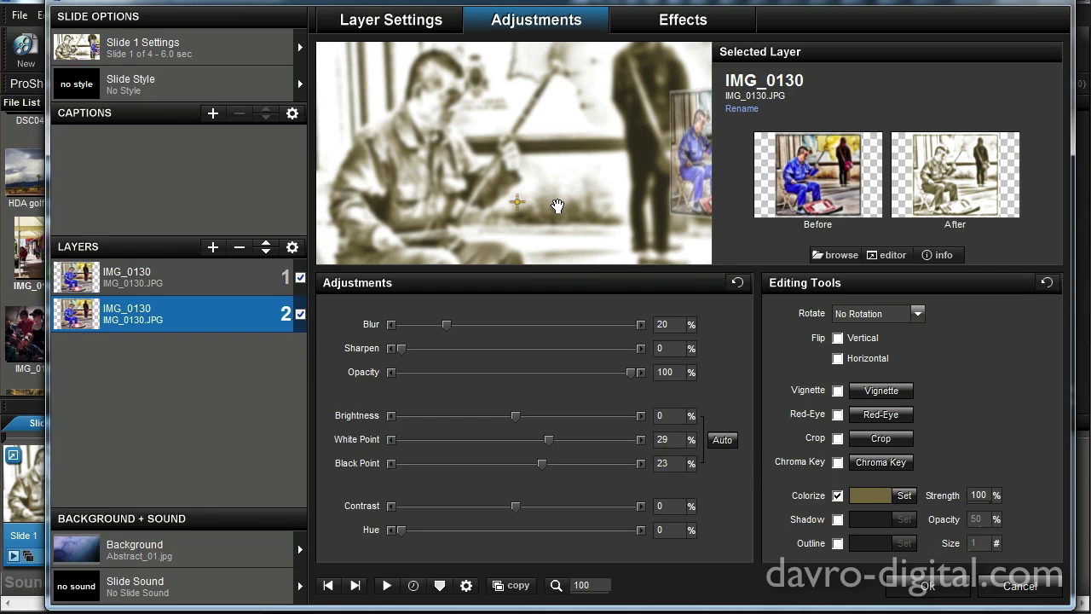
Enable a Vignette on layer 1 with the Solid Color type set to white (RGB 255, 255, 255)
click(235, 269)
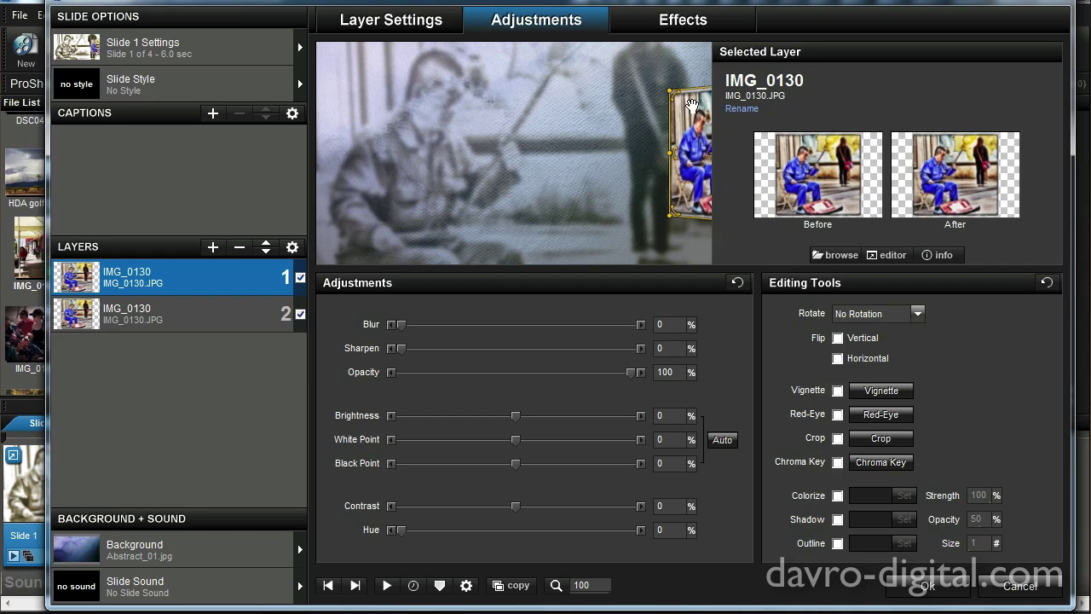
click(838, 393)
click(878, 390)
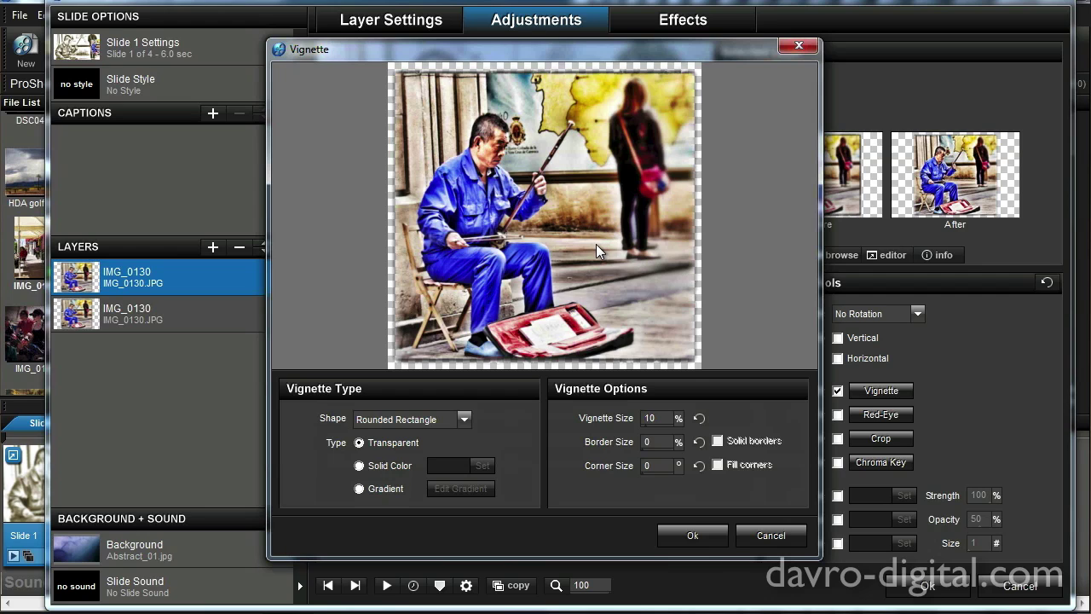
click(360, 466)
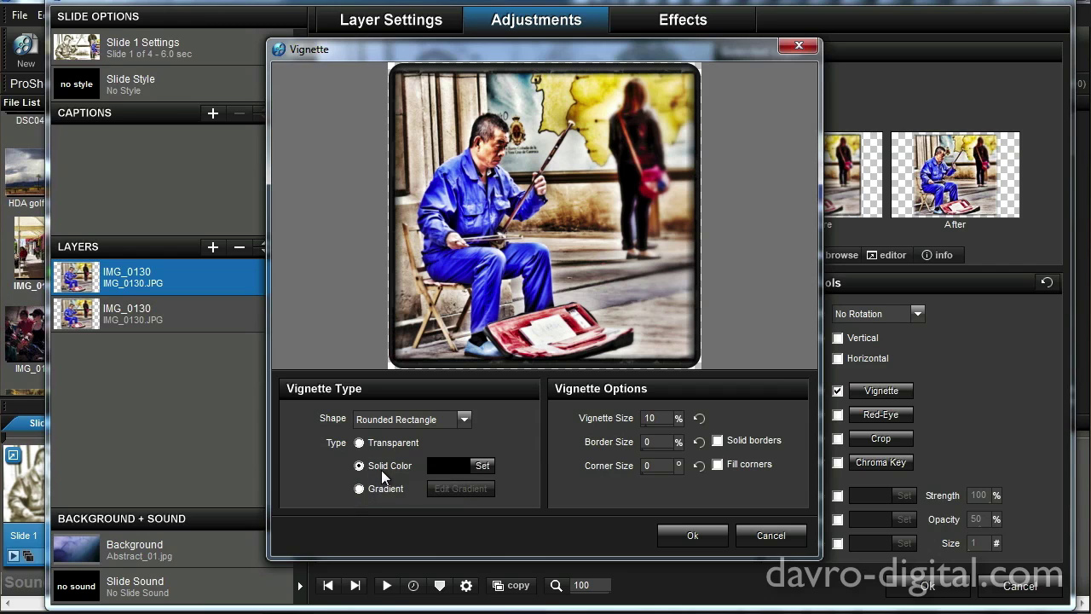
click(483, 465)
drag(472, 362, 454, 334)
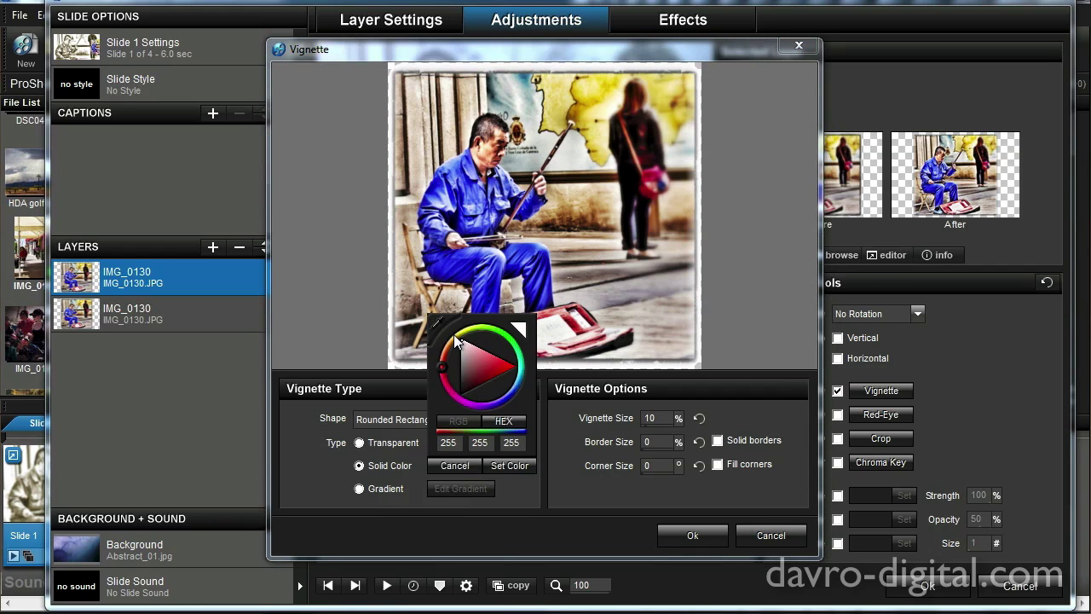
click(508, 462)
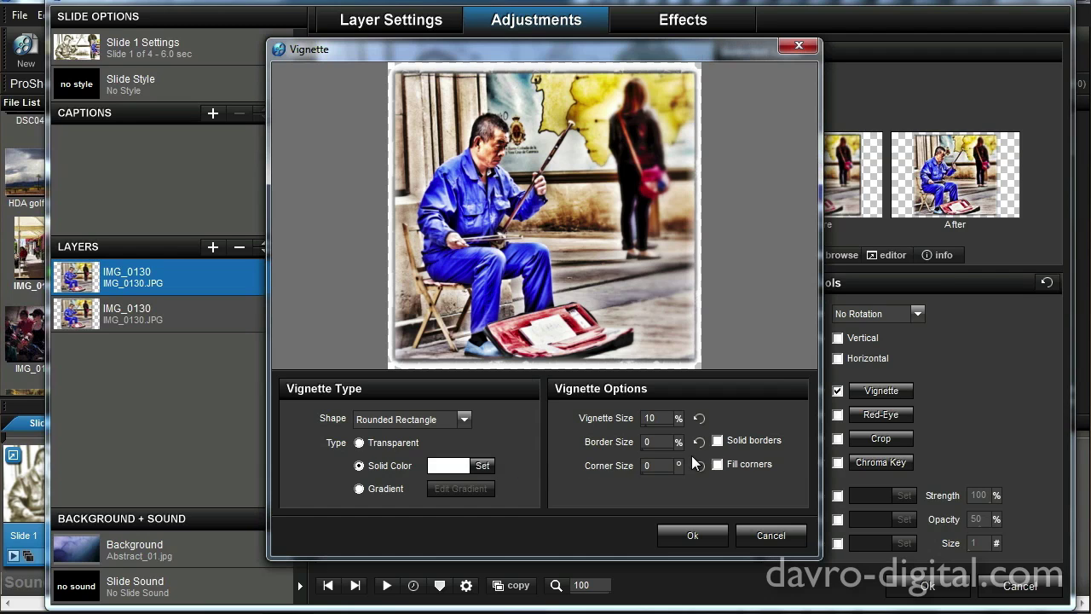
Turn on Solid borders for layer 1's vignette and set Vignette Size to 6.5%
click(716, 439)
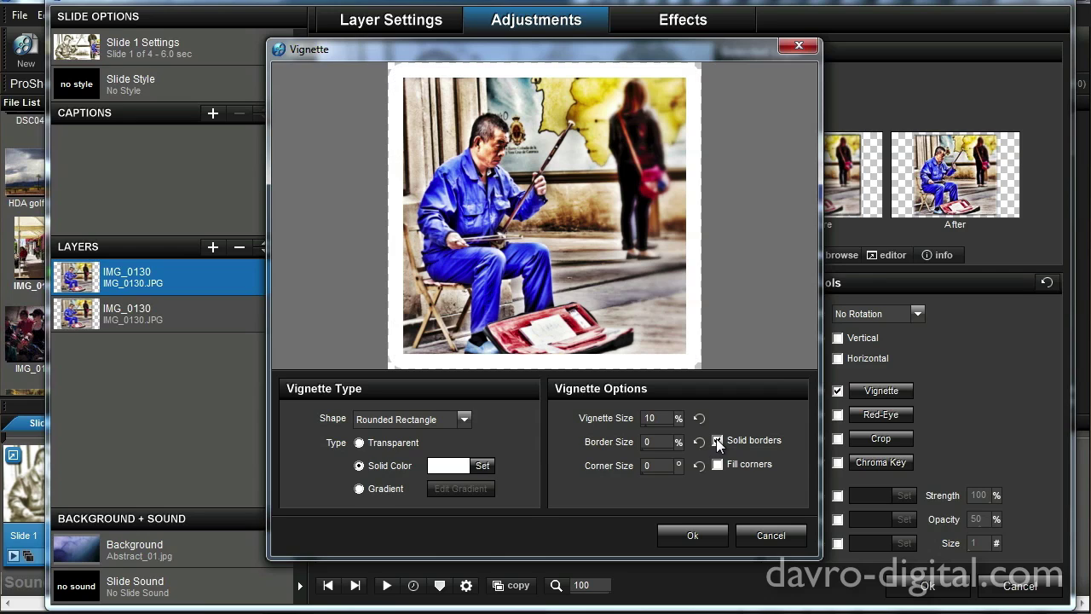
click(651, 423)
drag(590, 435, 584, 435)
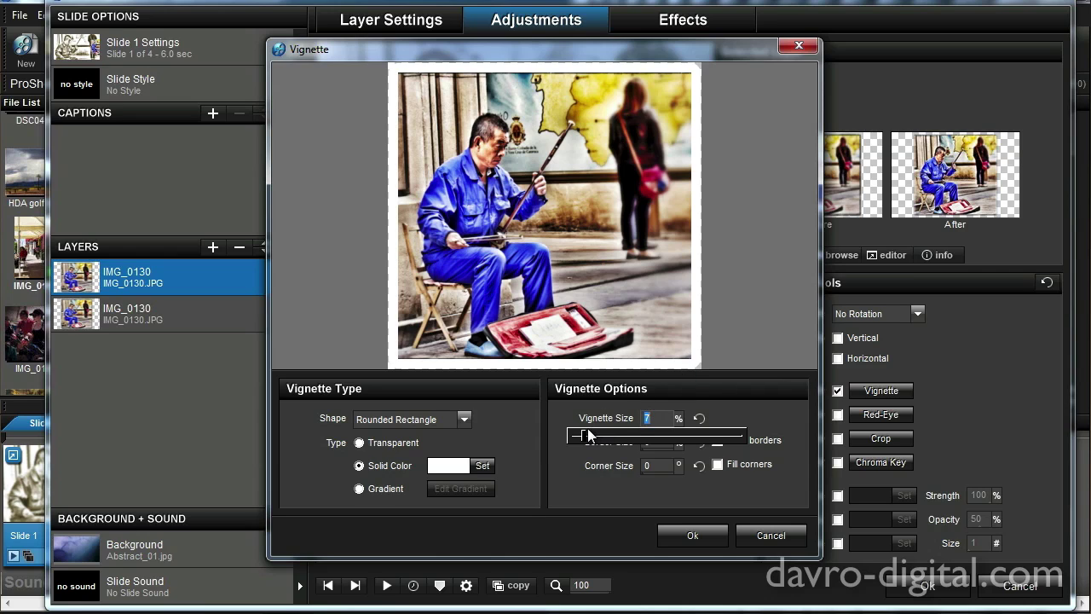
drag(585, 435, 585, 435)
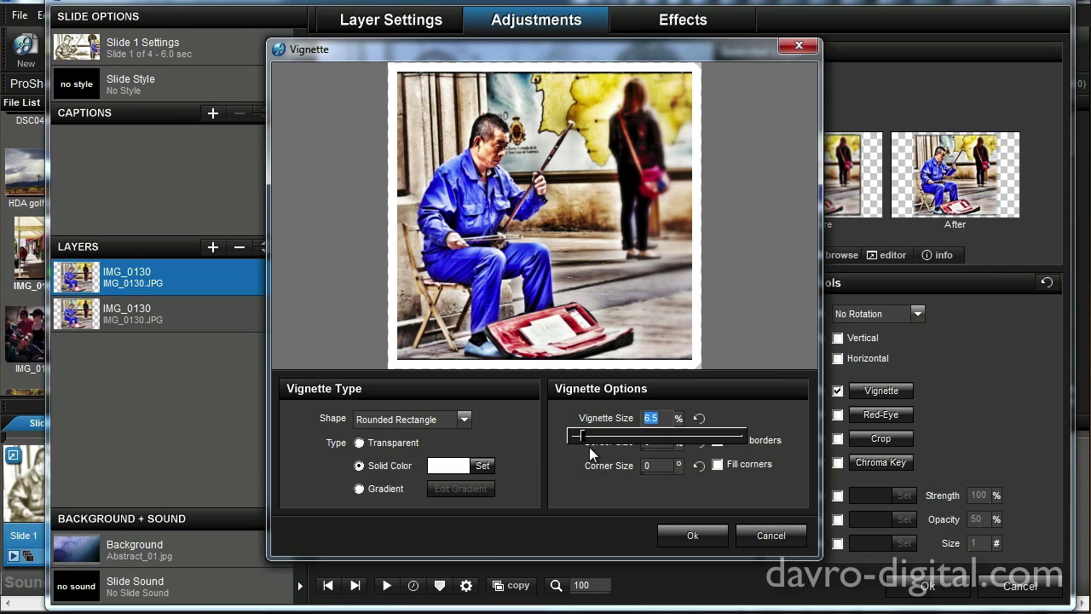
click(695, 536)
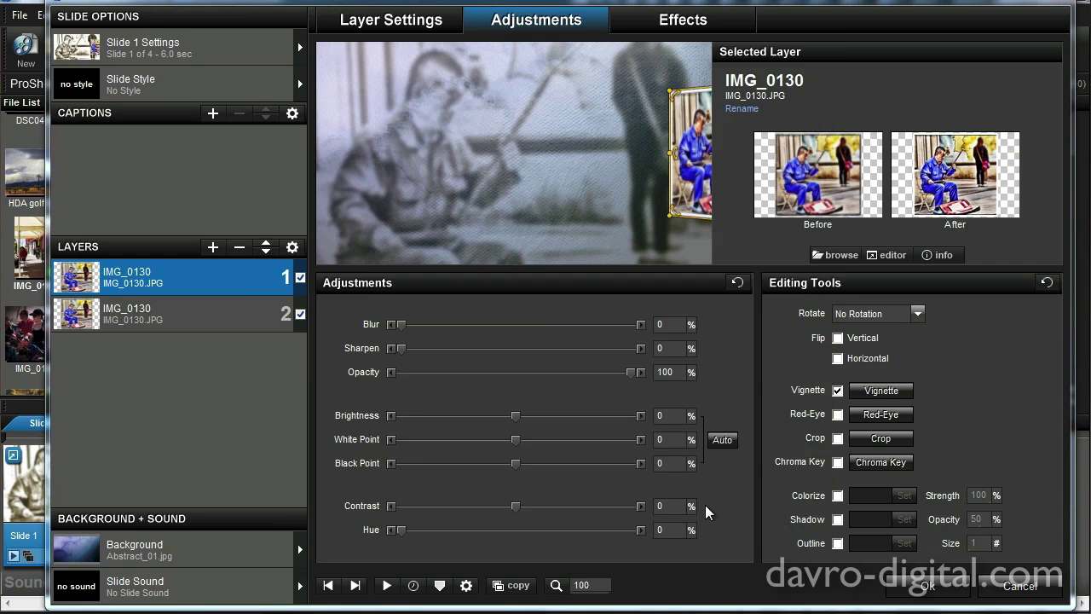
Reopen layer 1's vignette settings and enable Fill corners for the white border
click(882, 390)
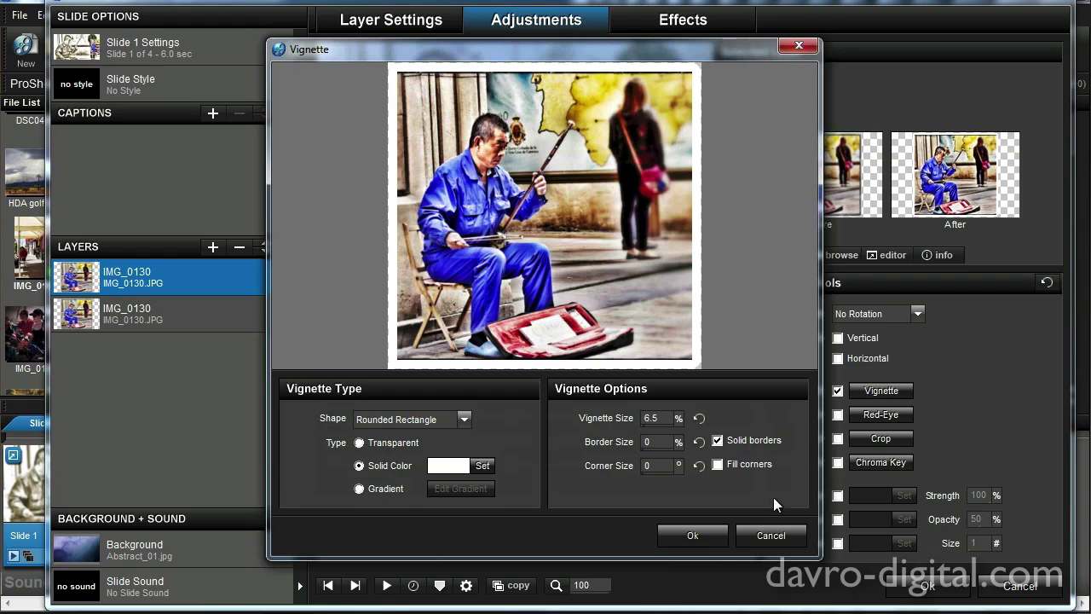
click(719, 464)
click(717, 465)
click(717, 465)
click(710, 531)
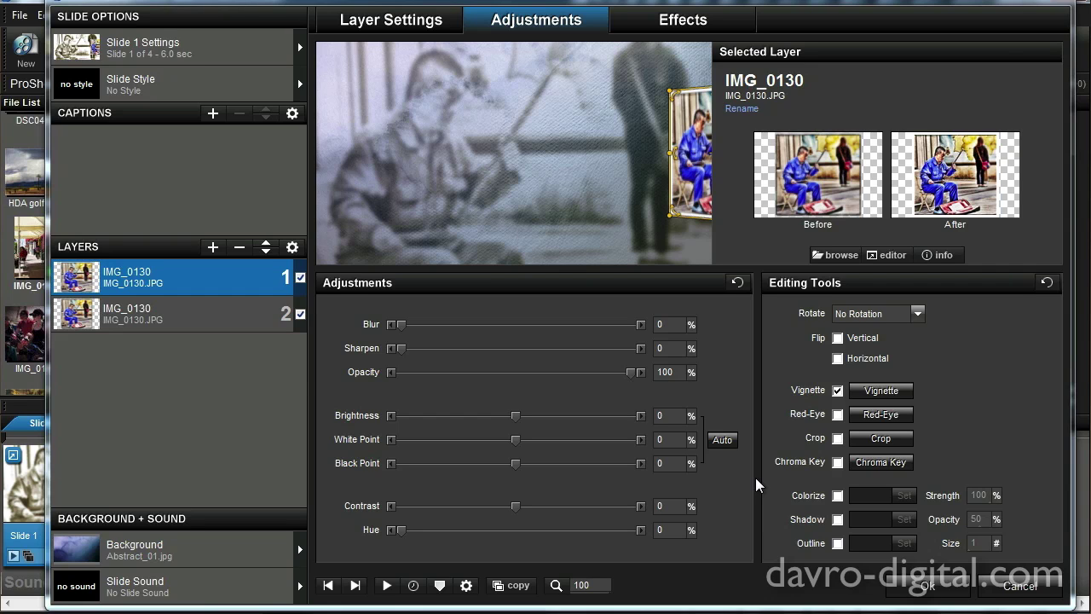
Enable the Shadow on layer 1, apply the slide options and preview the show
click(837, 519)
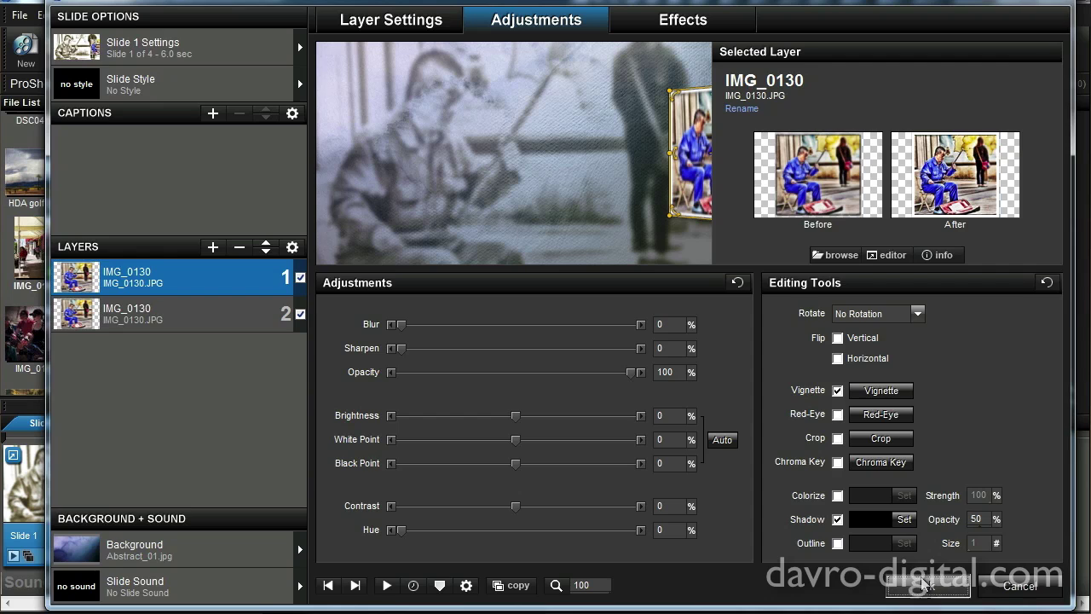
click(925, 586)
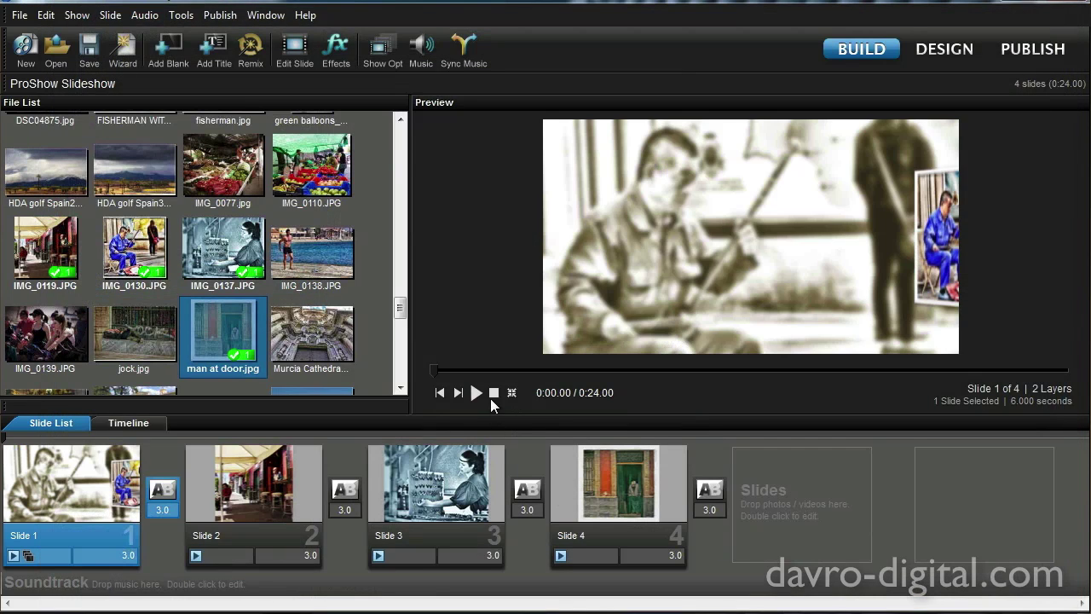
click(476, 392)
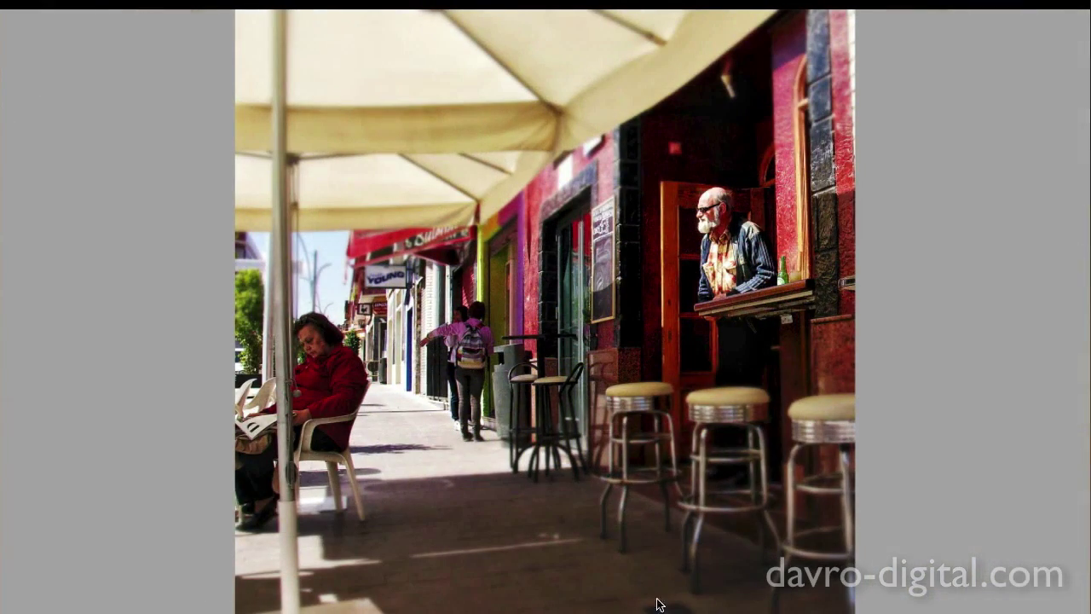
key(Escape)
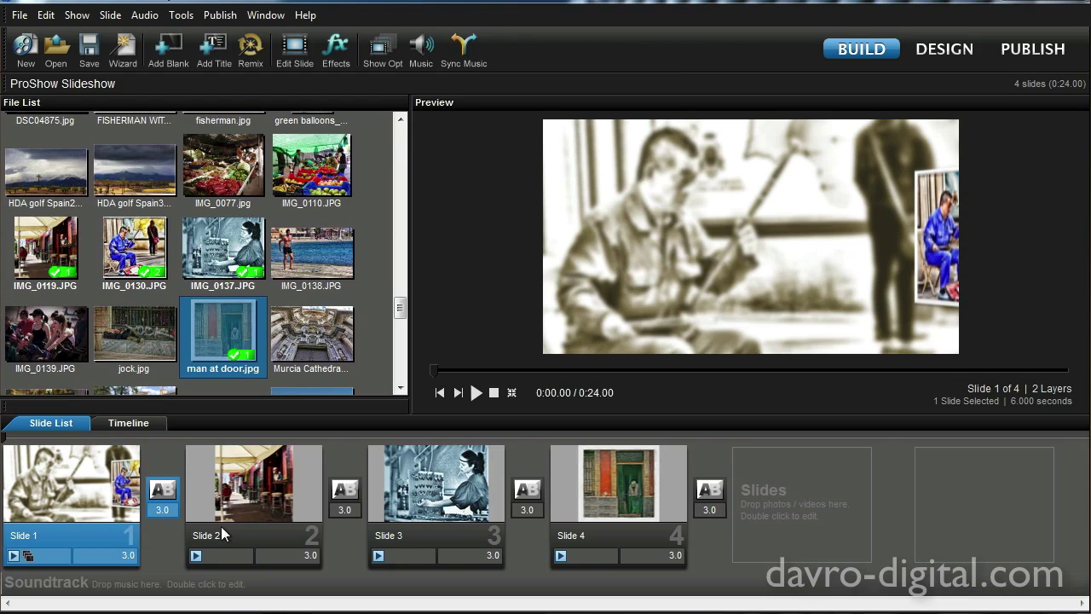
Insert a blank slide between slide 1 and the café terrace slide
click(274, 495)
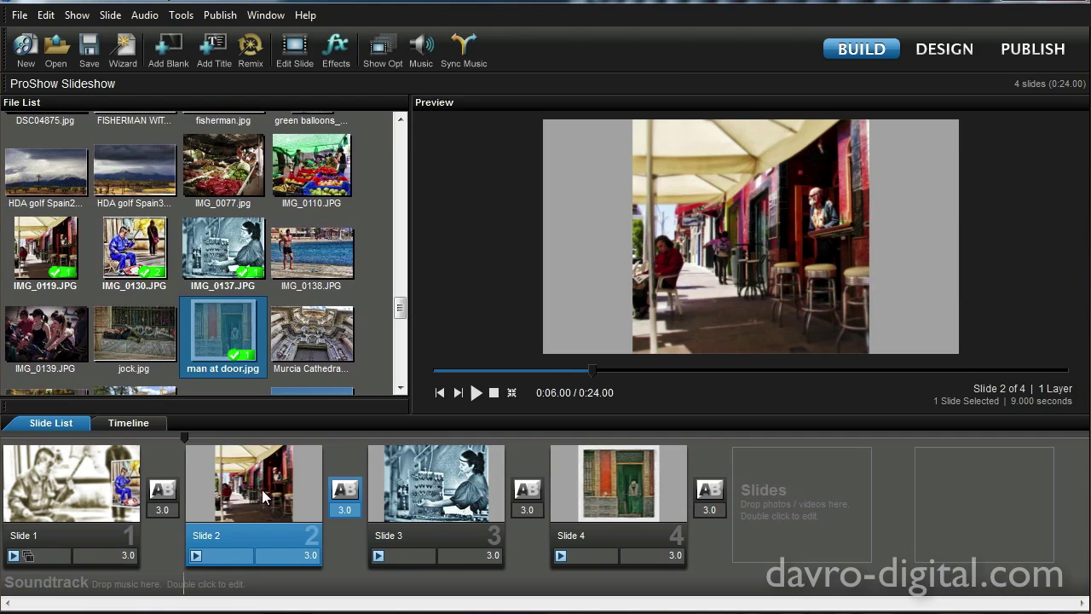
right_click(248, 472)
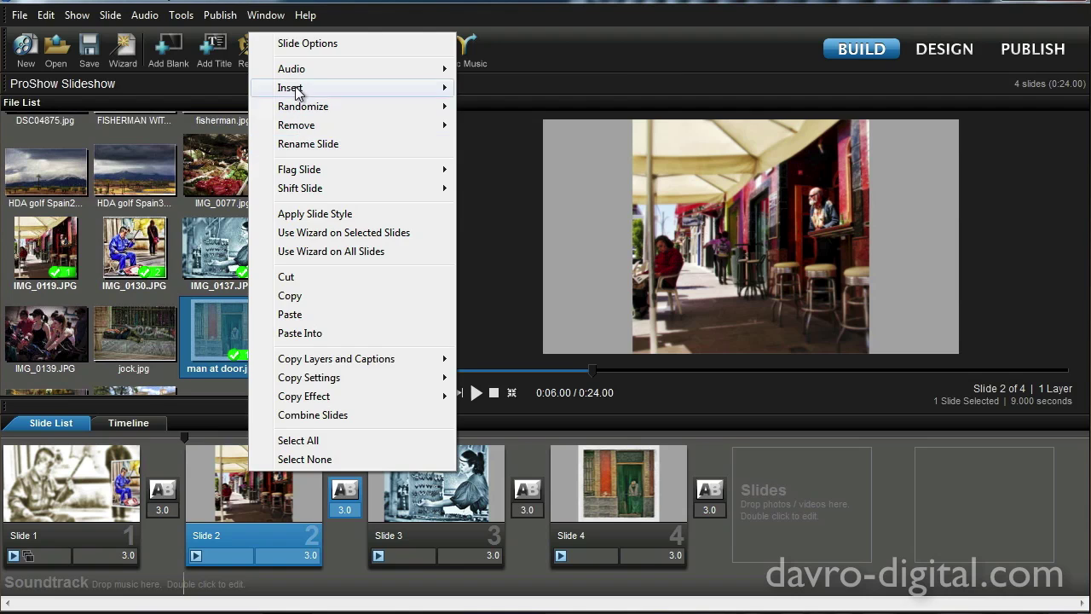
mouse_move(296, 94)
click(503, 92)
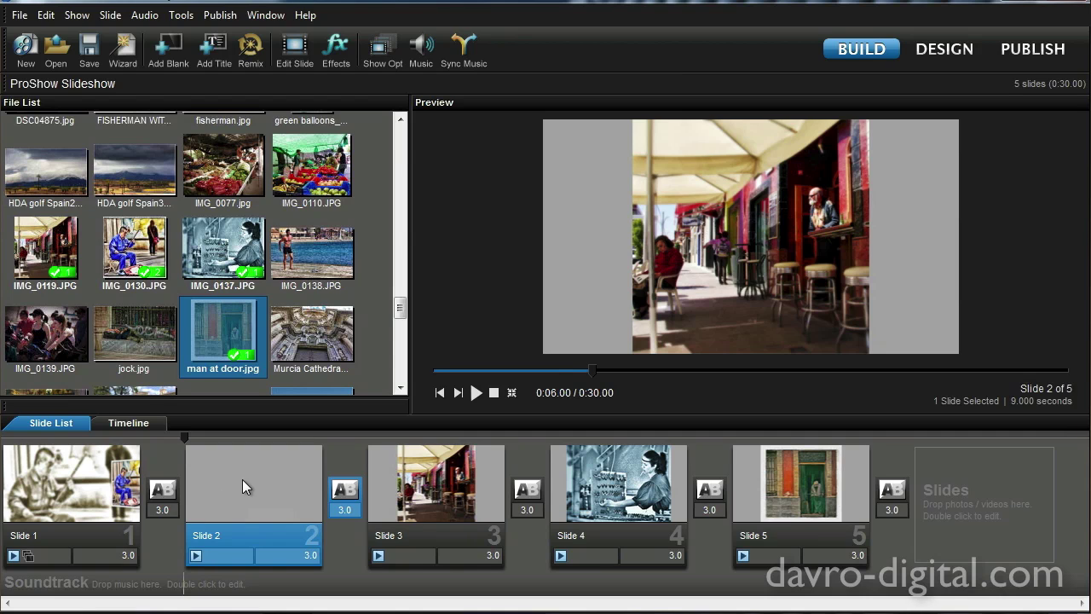
Open slide 1's effects options and set its Slide Time to 6 seconds
click(72, 484)
double_click(72, 484)
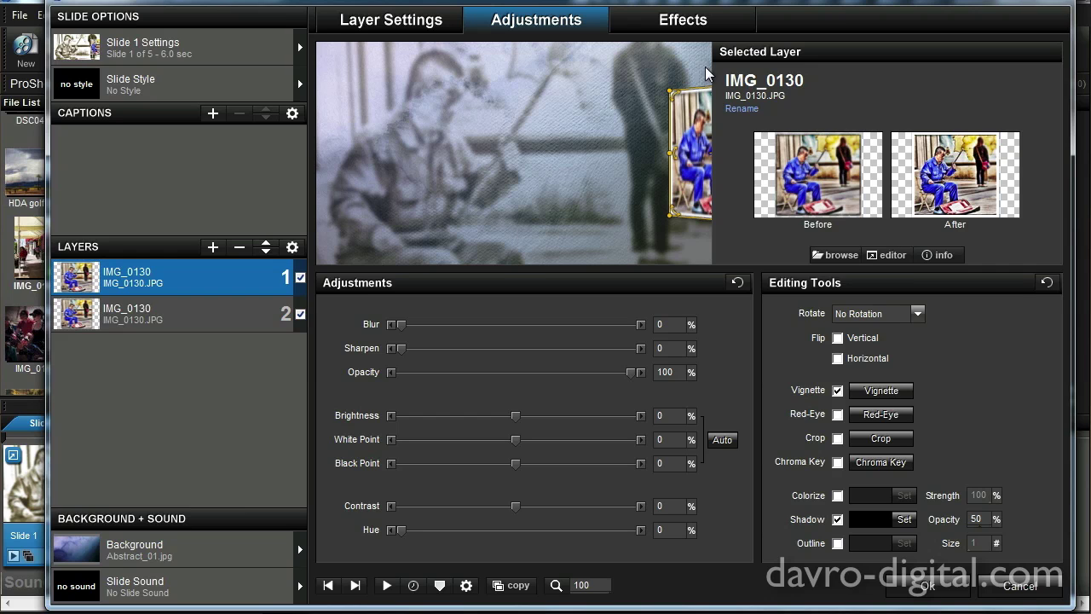
click(686, 19)
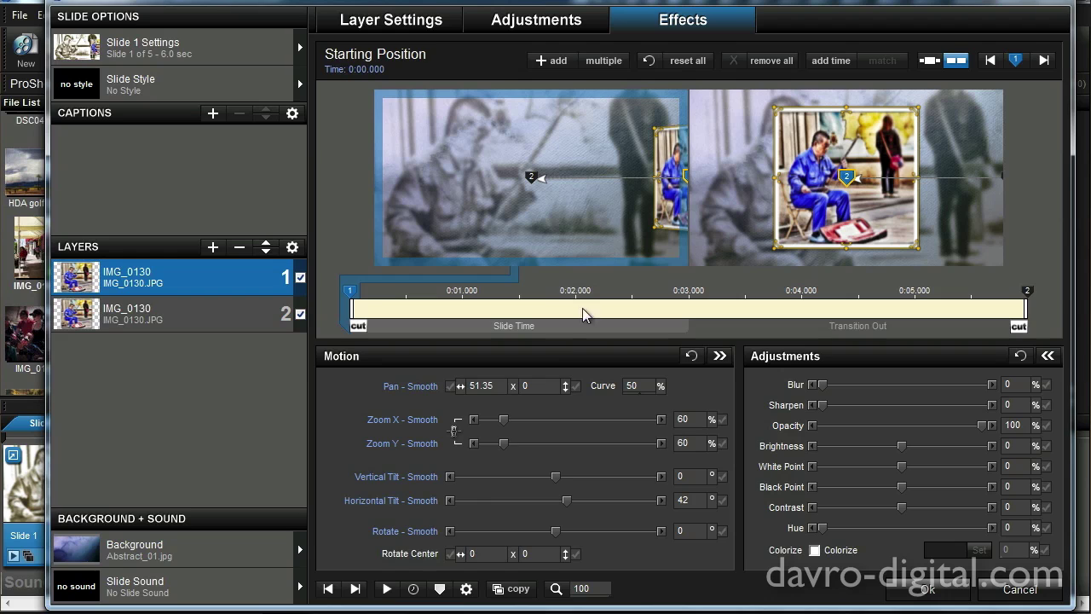
click(413, 589)
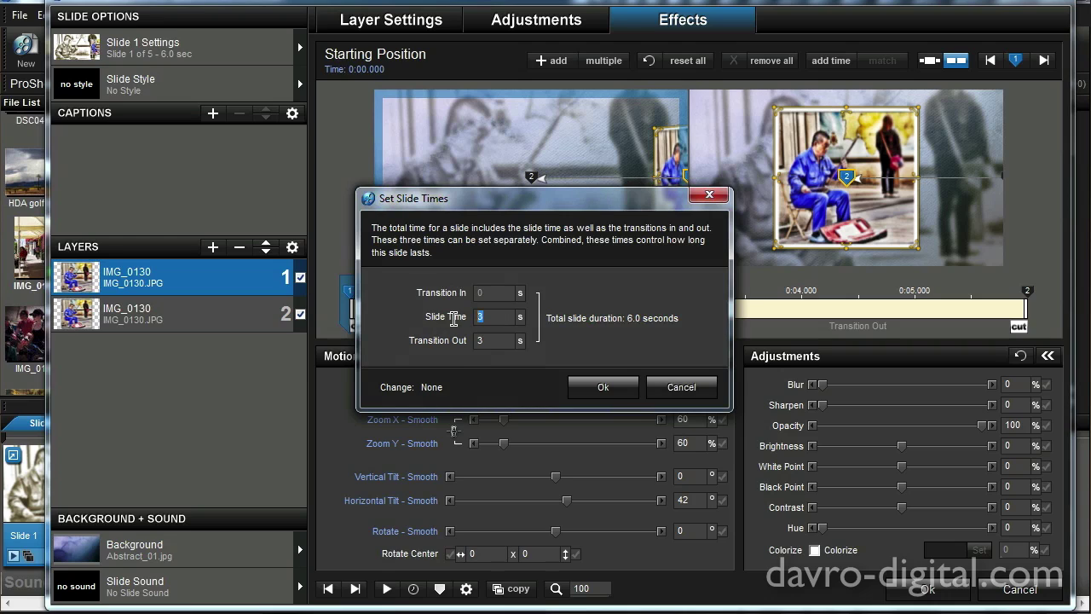
text(6)
click(586, 383)
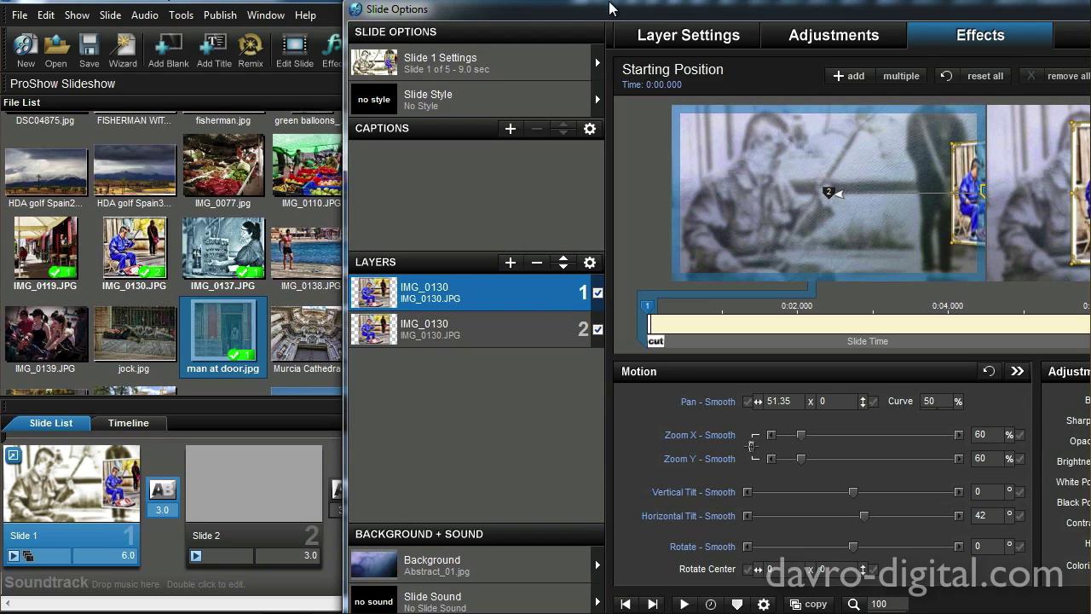
Copy slide 1's last keyframe with all layers to the next slide, check slide 2 and apply the changes
drag(610, 12, 341, 3)
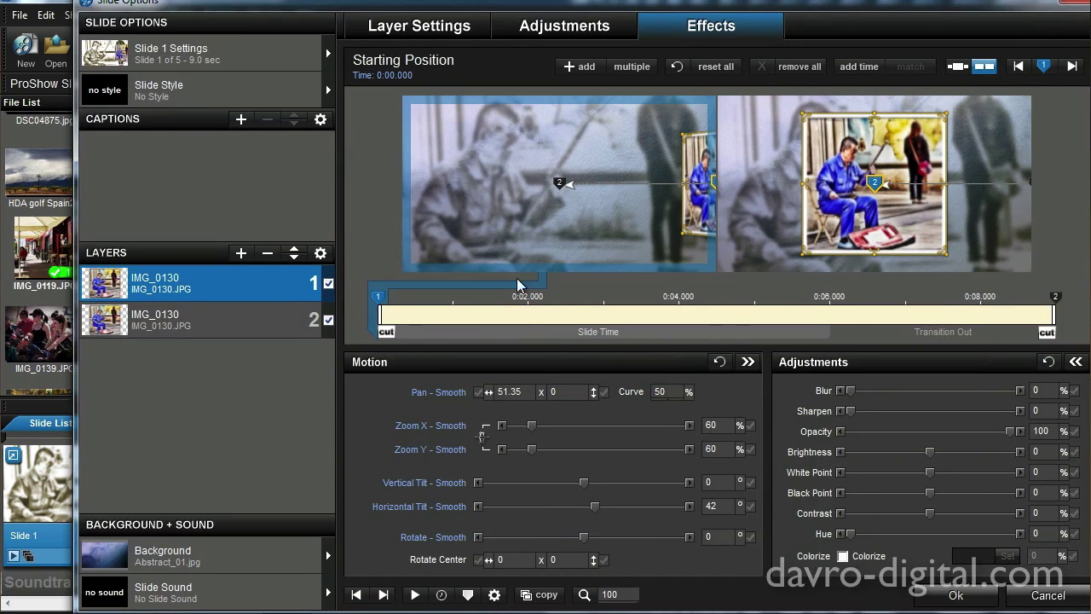
click(543, 597)
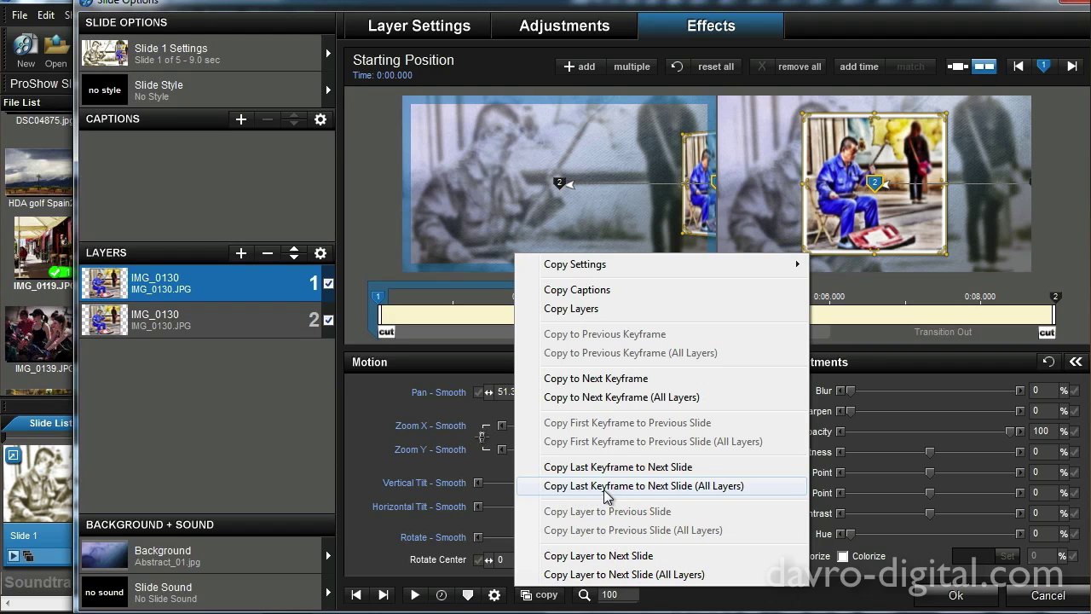
click(661, 488)
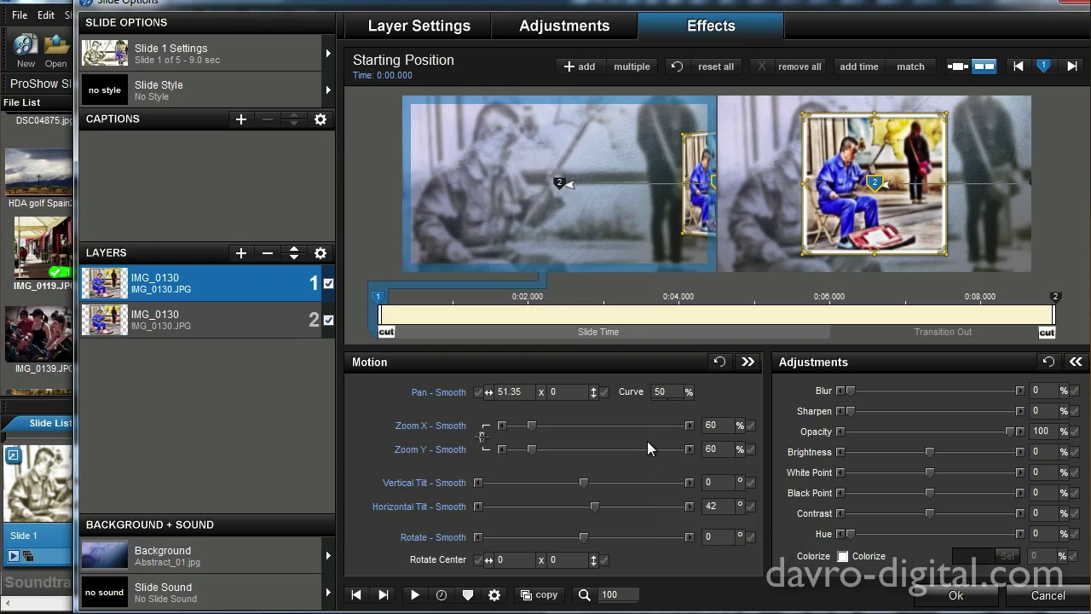
click(384, 596)
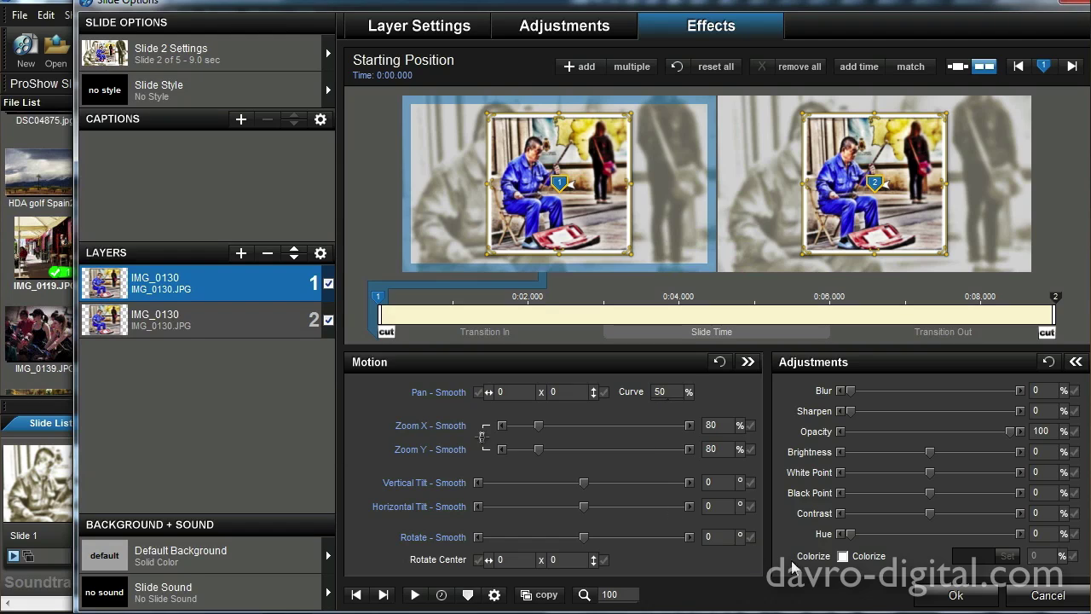
click(945, 595)
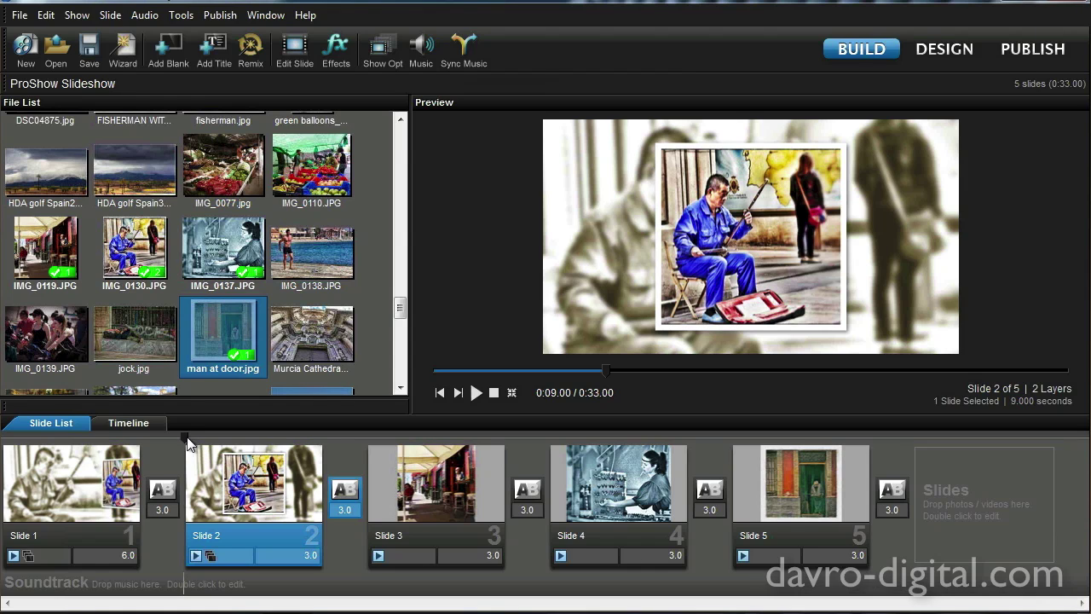
Scrub through slide 1's animation and set the transition time between slides 1 and 2 to 0 seconds
drag(177, 435, 28, 437)
drag(98, 451, 133, 460)
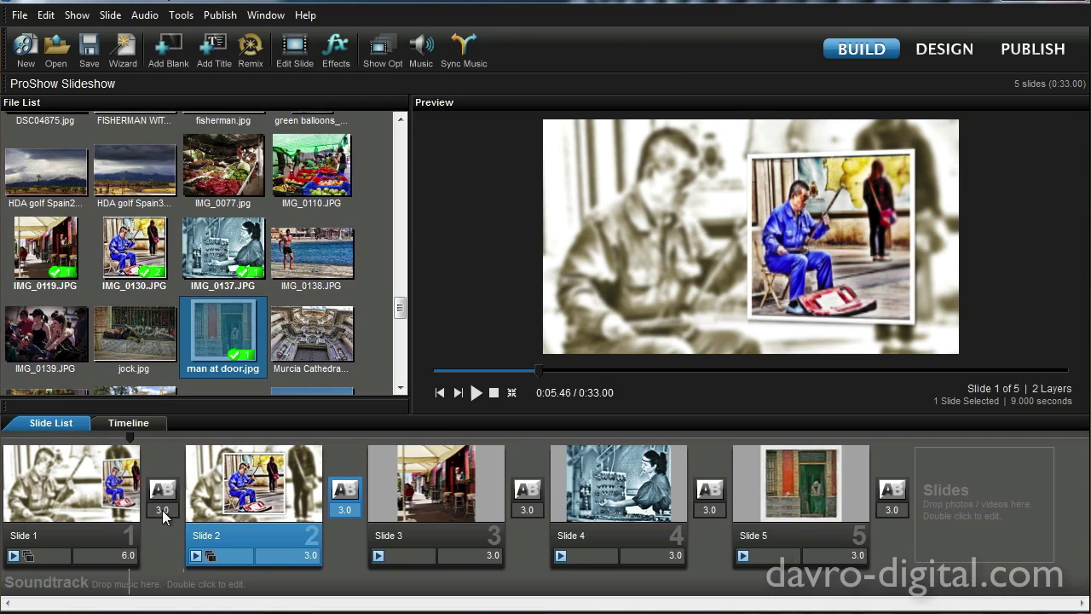
click(162, 510)
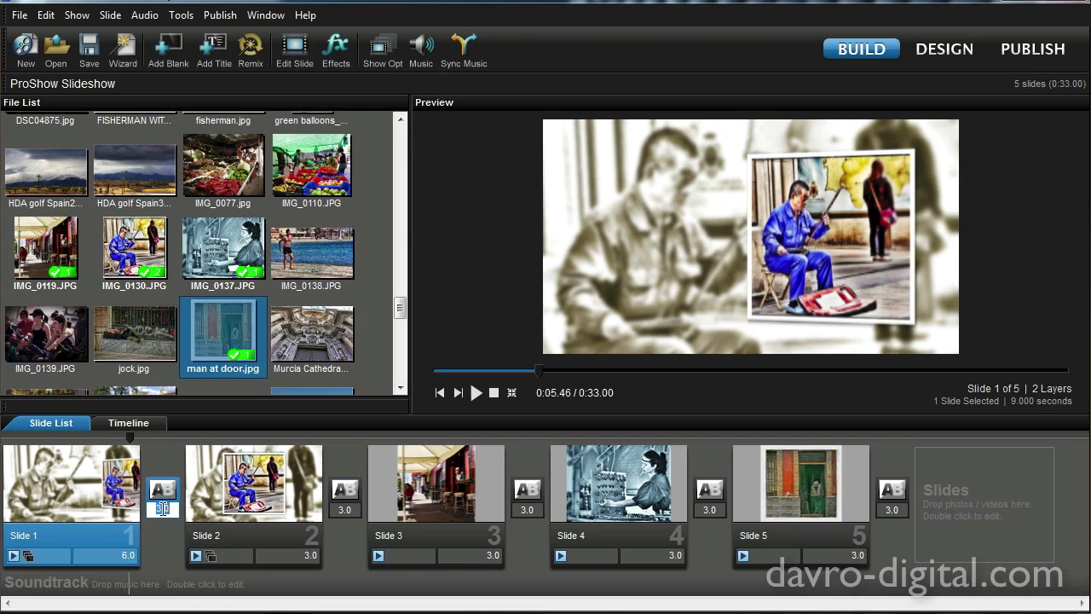
text(0)
key(Return)
Set slide 2's slide time to 1 second and return the preview to the start of the show
click(297, 554)
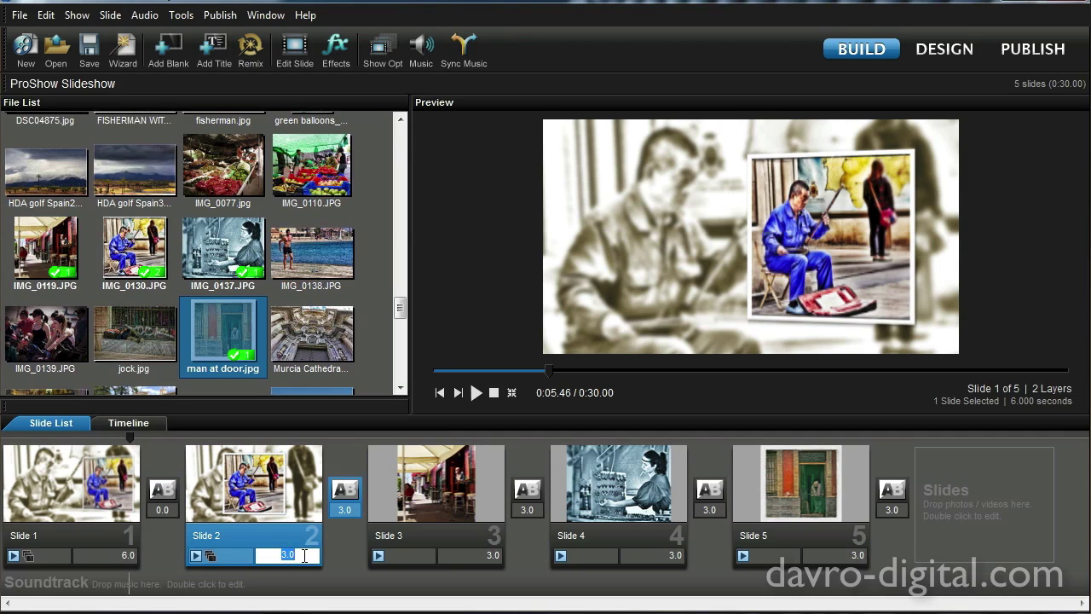
text(1)
click(440, 392)
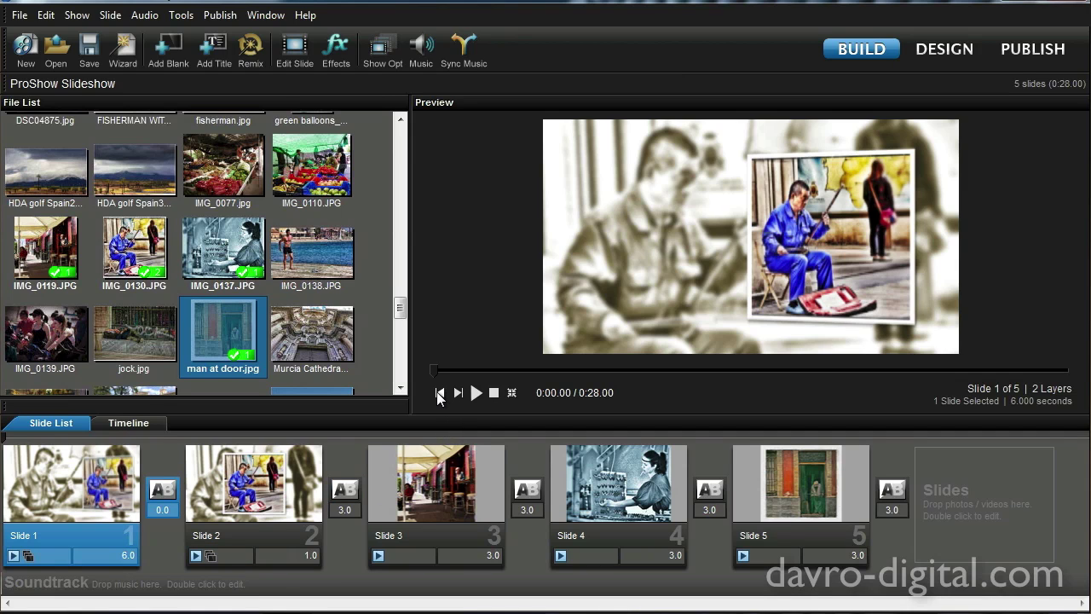